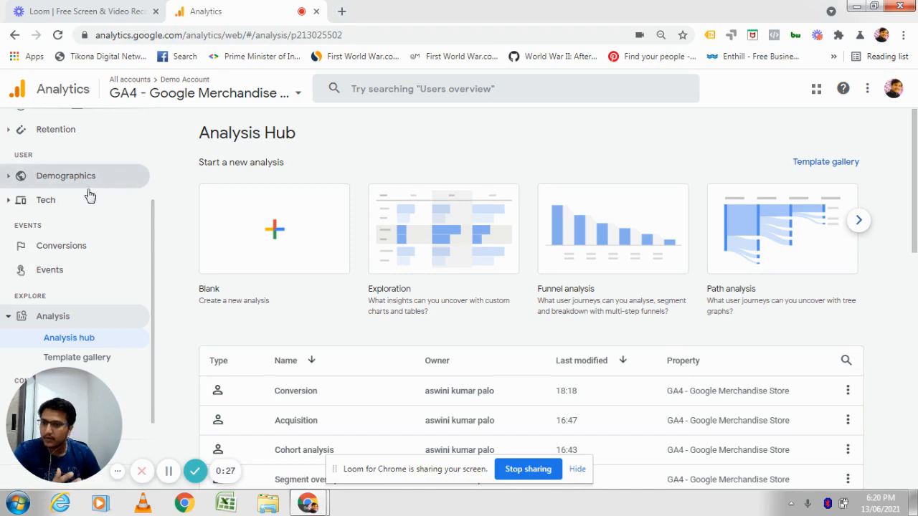
Open the template gallery from the Analysis Hub.
scroll(97, 255, up, 3)
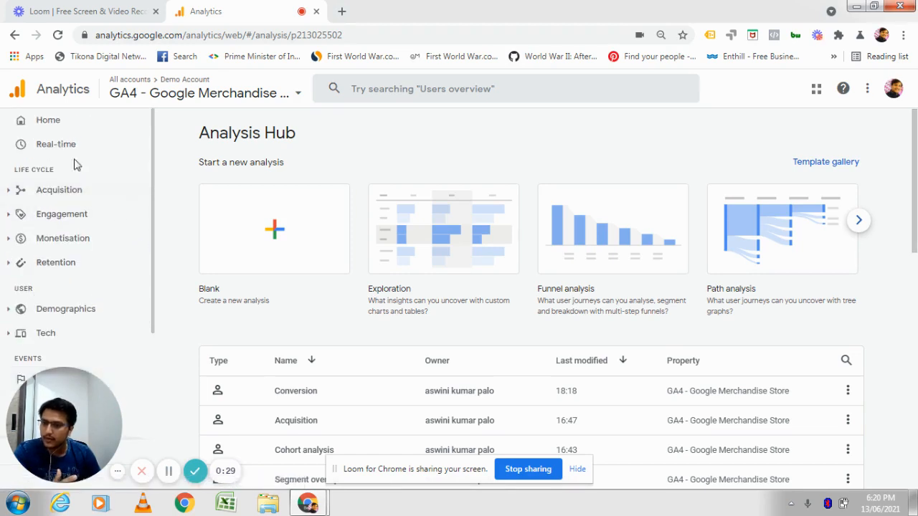
scroll(67, 342, down, 2)
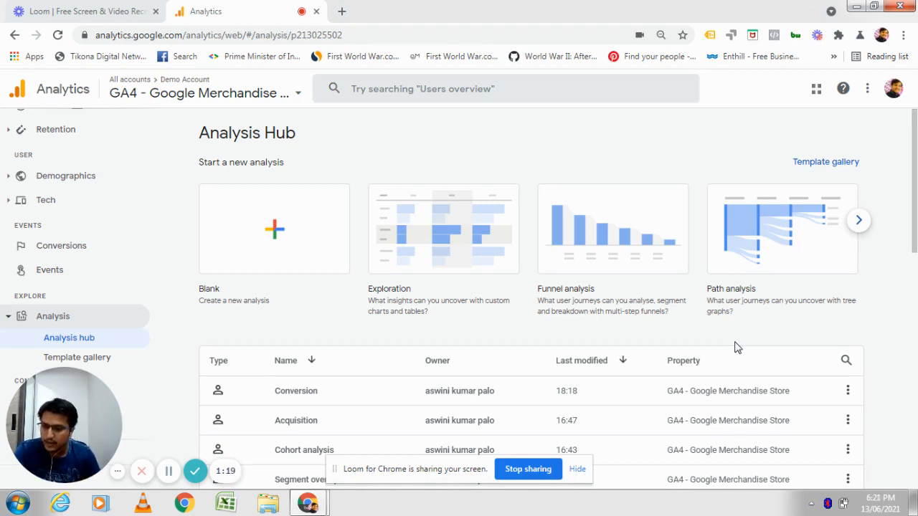
click(846, 163)
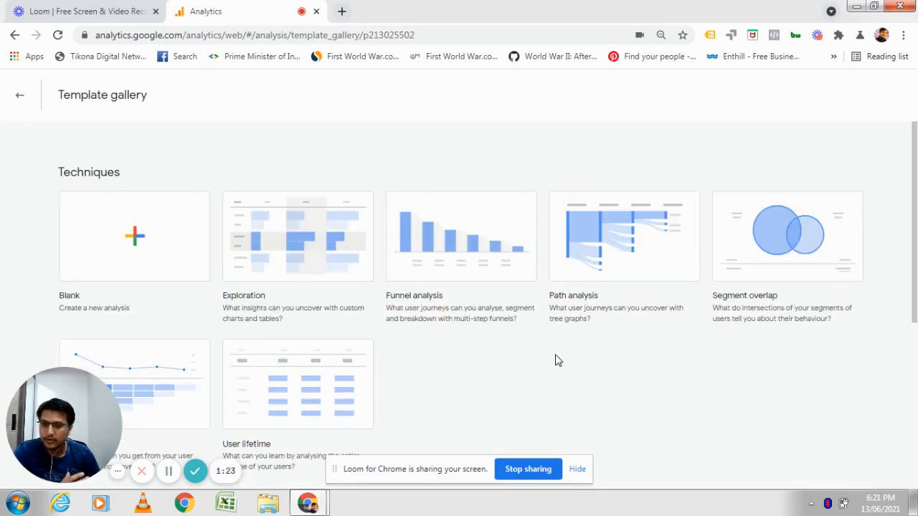
Browse the template gallery's techniques, use cases and industries templates.
scroll(555, 358, down, 2)
scroll(555, 358, up, 2)
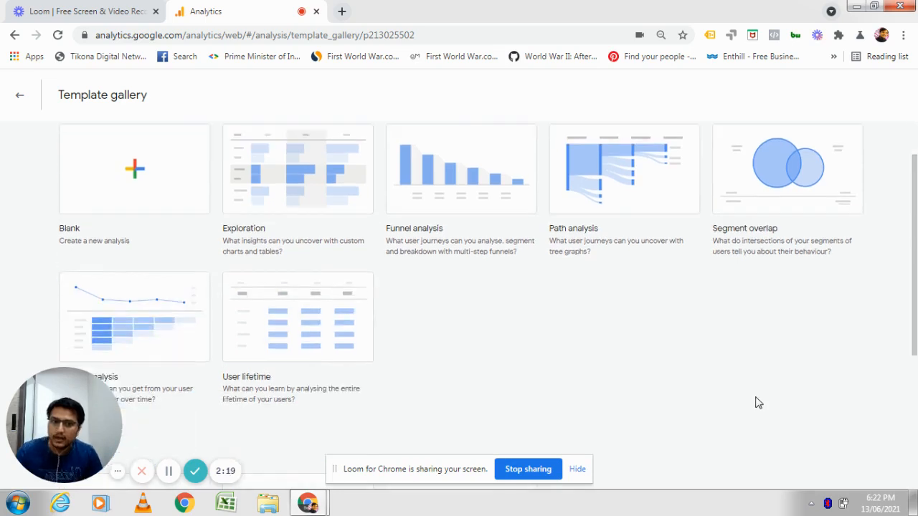
scroll(755, 401, down, 2)
scroll(754, 401, down, 3)
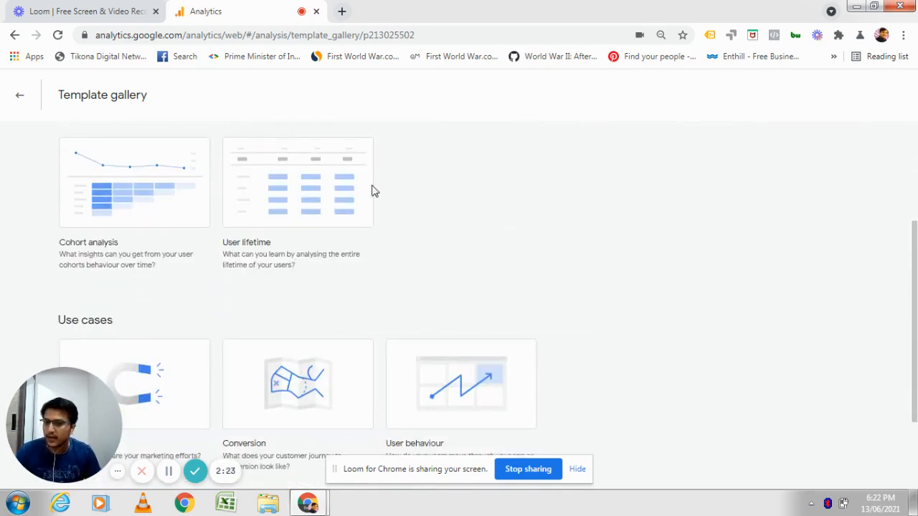
scroll(682, 299, up, 5)
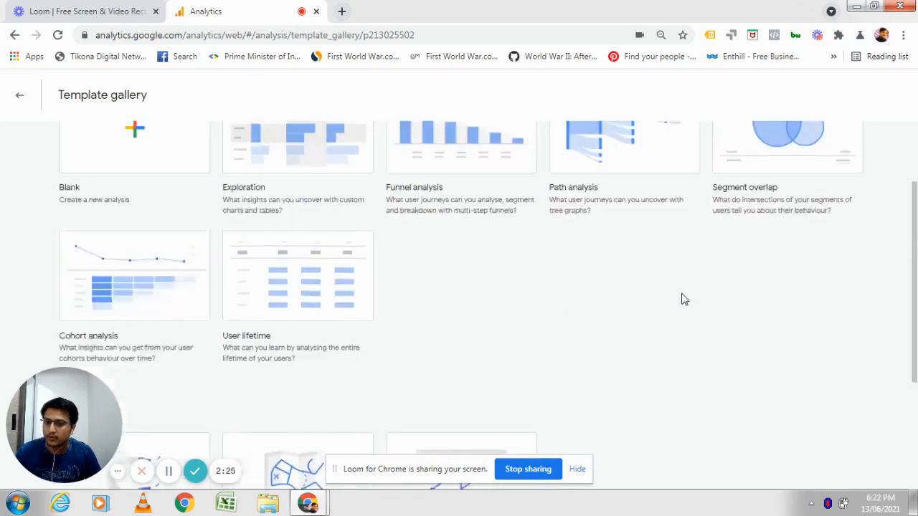
scroll(682, 308, down, 2)
scroll(731, 371, down, 3)
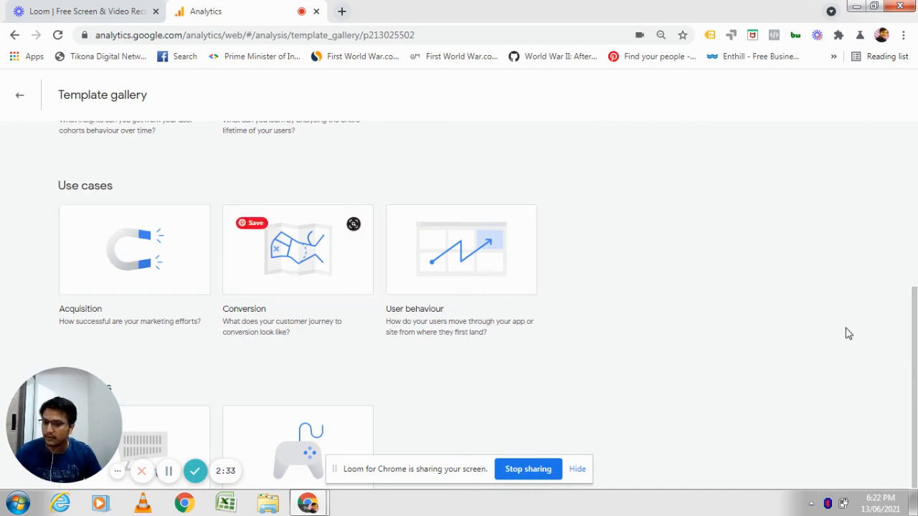
scroll(844, 334, down, 1)
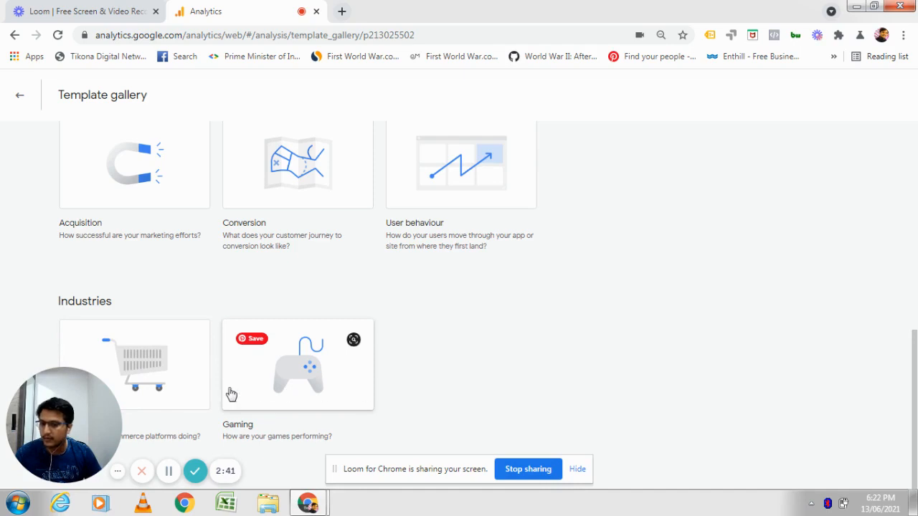
Open the Funnel analysis template.
scroll(712, 379, up, 5)
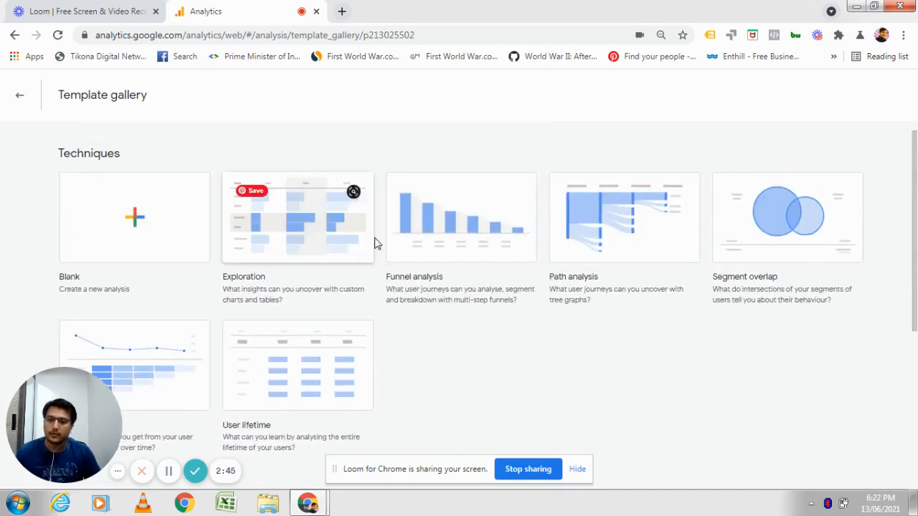
click(429, 241)
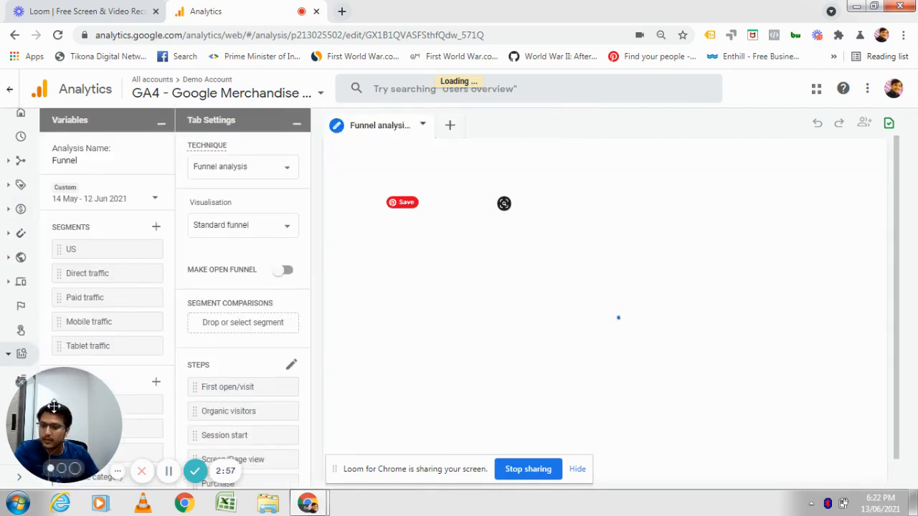
drag(79, 418, 738, 440)
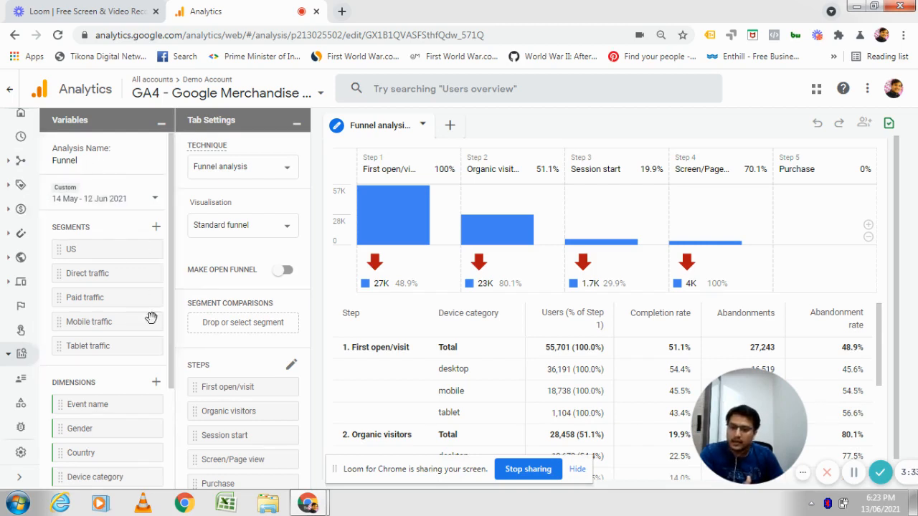
Examine the funnel analysis's segments, dimensions and metrics variables.
scroll(92, 424, down, 2)
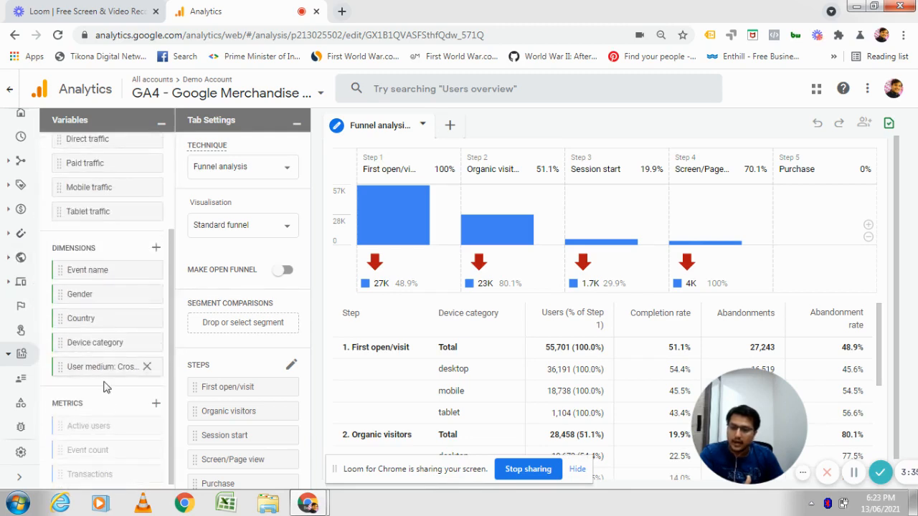
scroll(91, 420, up, 2)
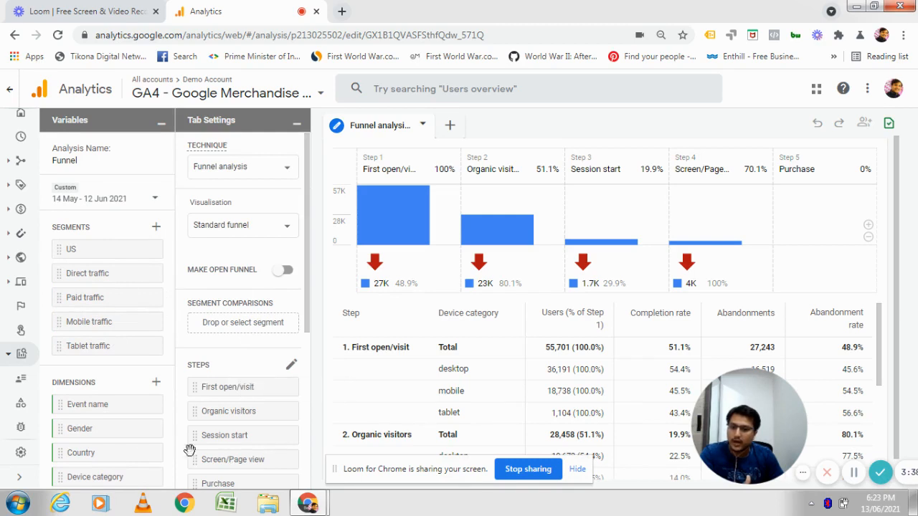
scroll(137, 429, down, 1)
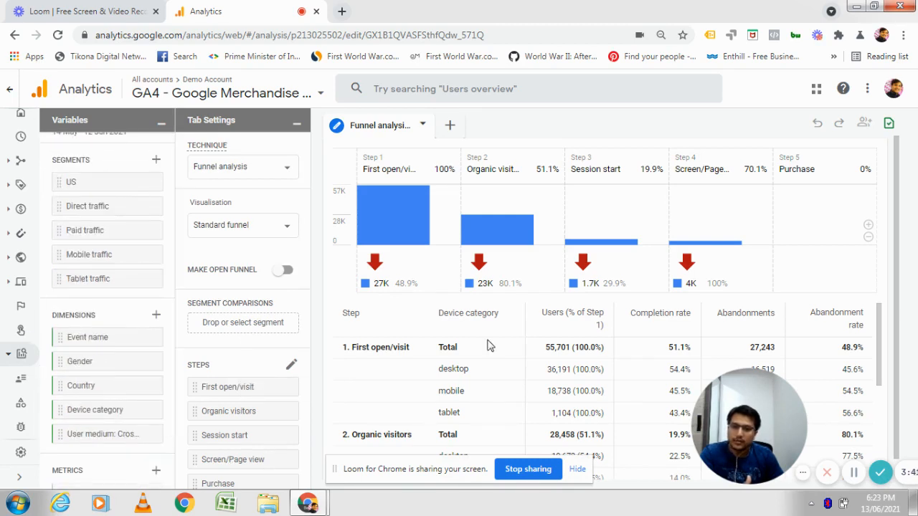
scroll(125, 370, down, 1)
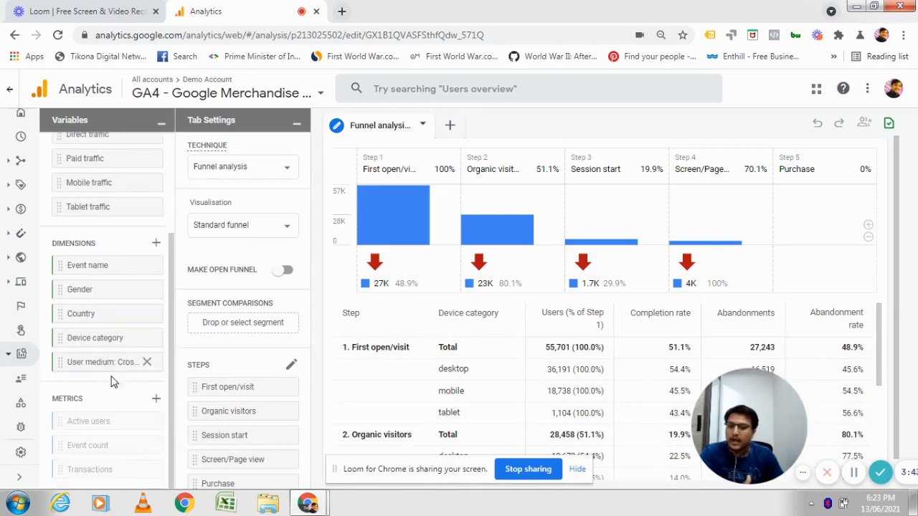
mouse_move(781, 419)
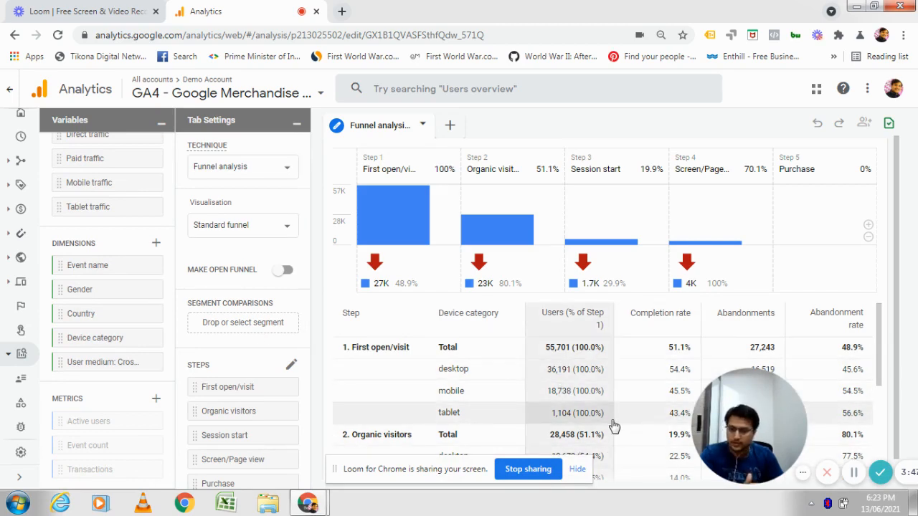
scroll(118, 327, up, 2)
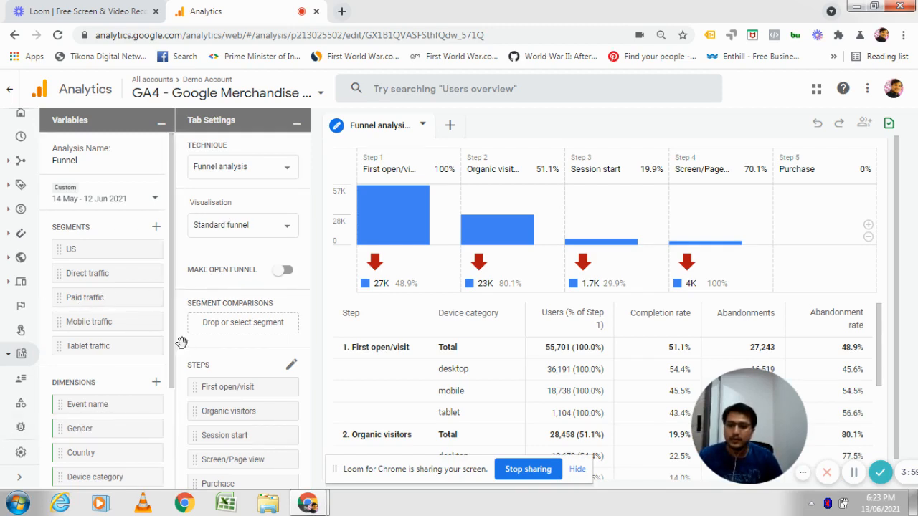
Keep the Funnel analysis technique and switch the visualisation to Trended funnel.
mouse_move(399, 205)
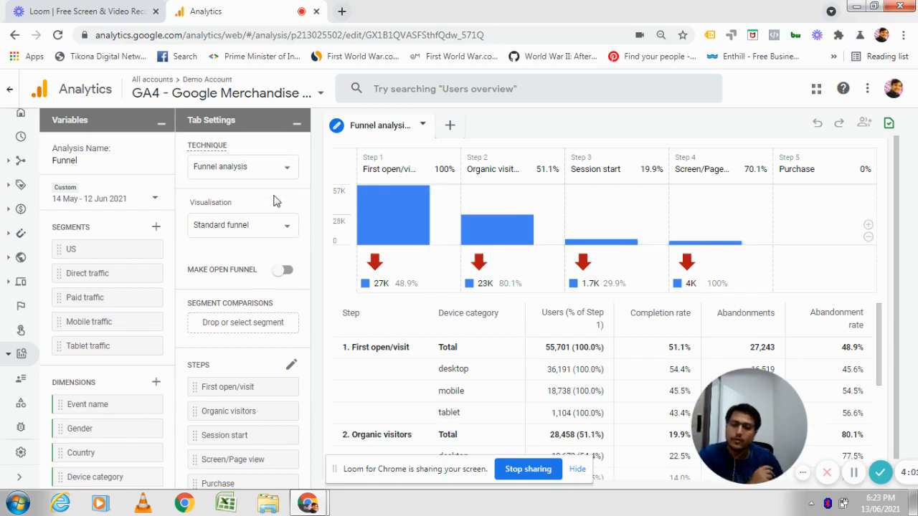
click(245, 167)
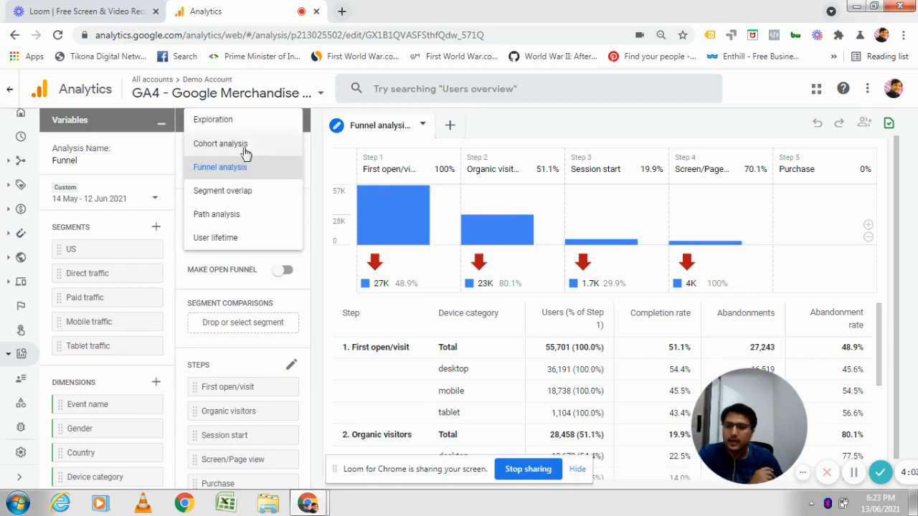
click(265, 171)
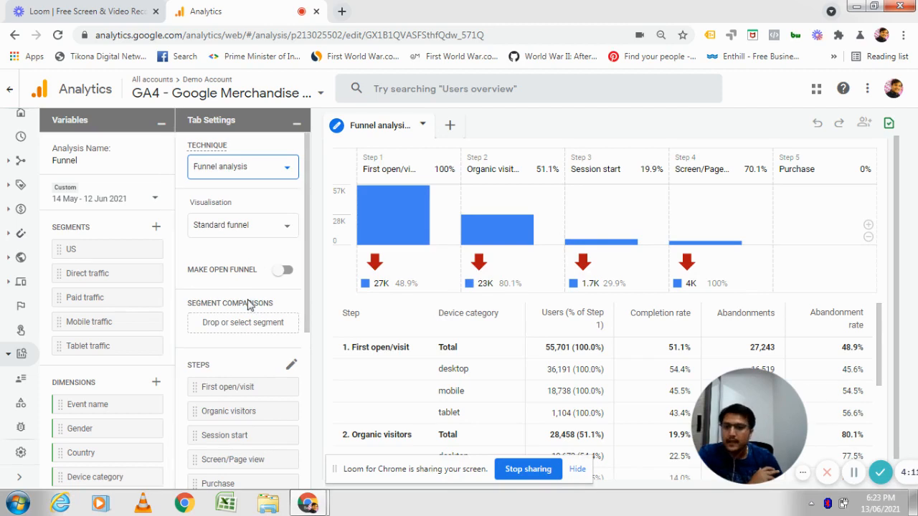
click(245, 228)
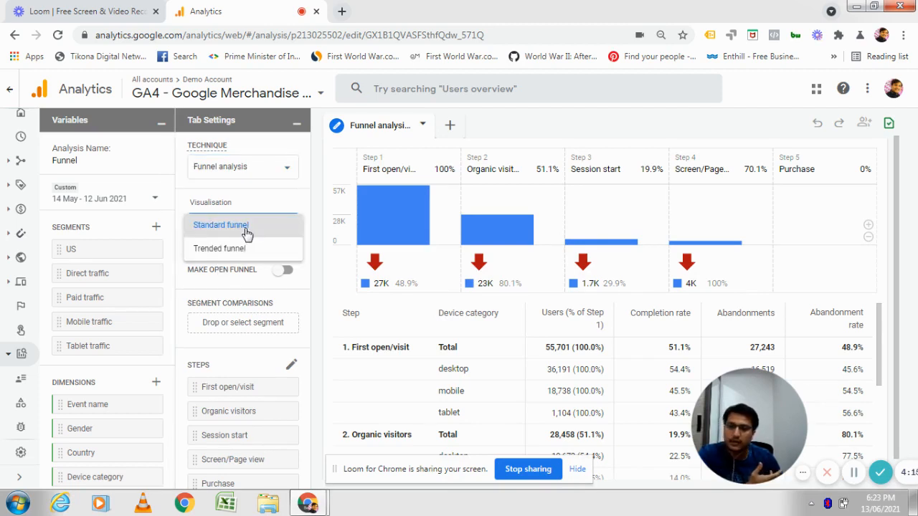
click(243, 251)
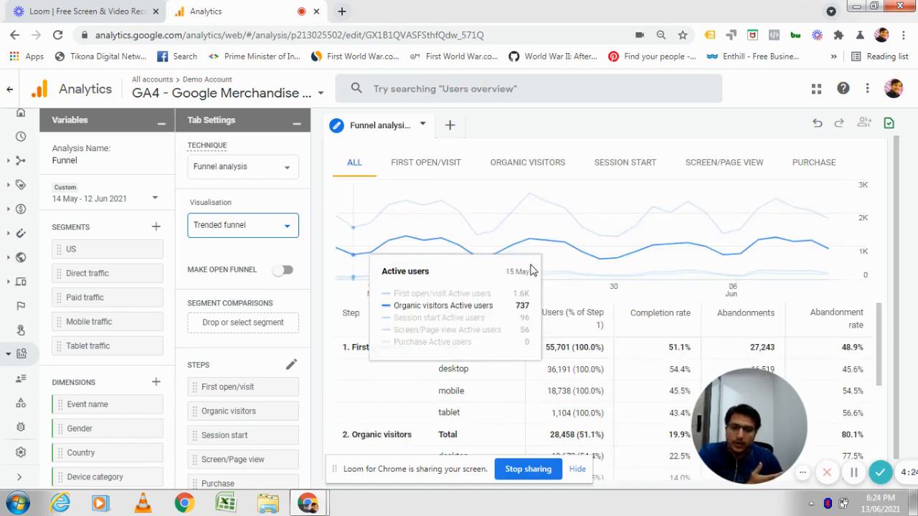
View the First open/visit trend line alone, then return to all steps.
click(438, 173)
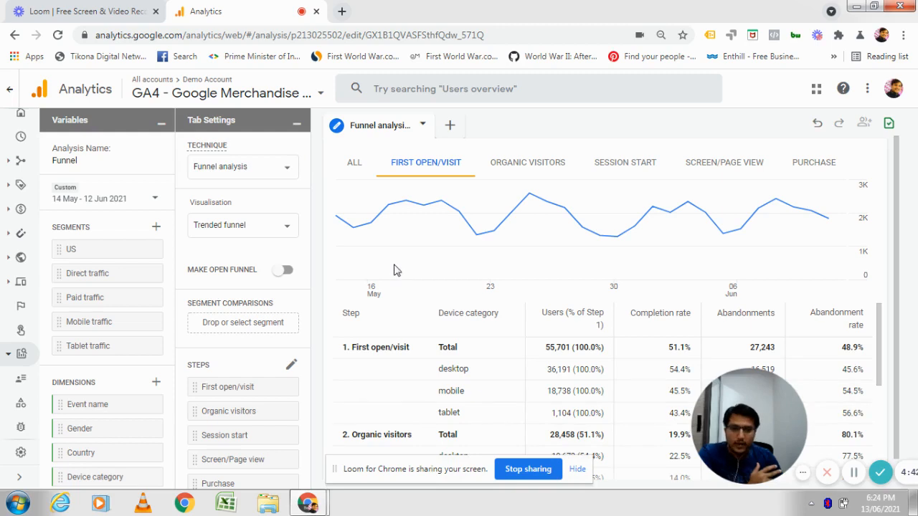
mouse_move(375, 263)
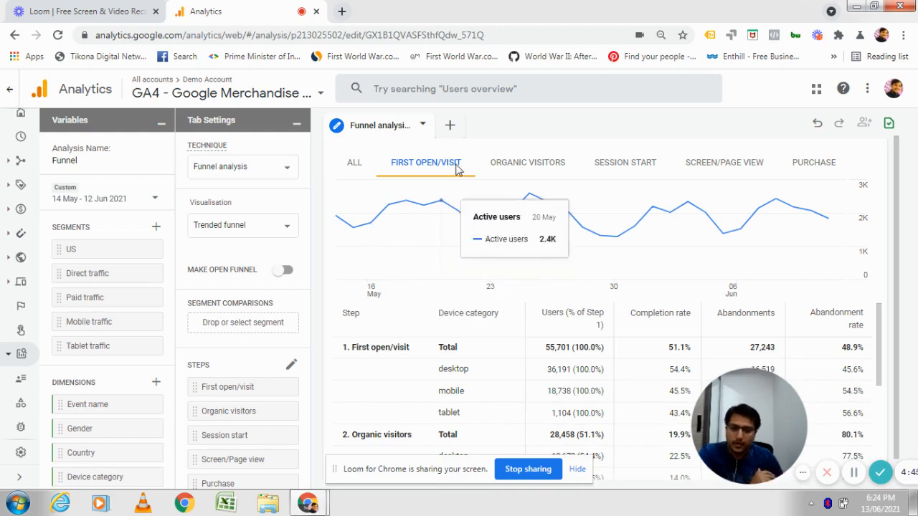
click(355, 164)
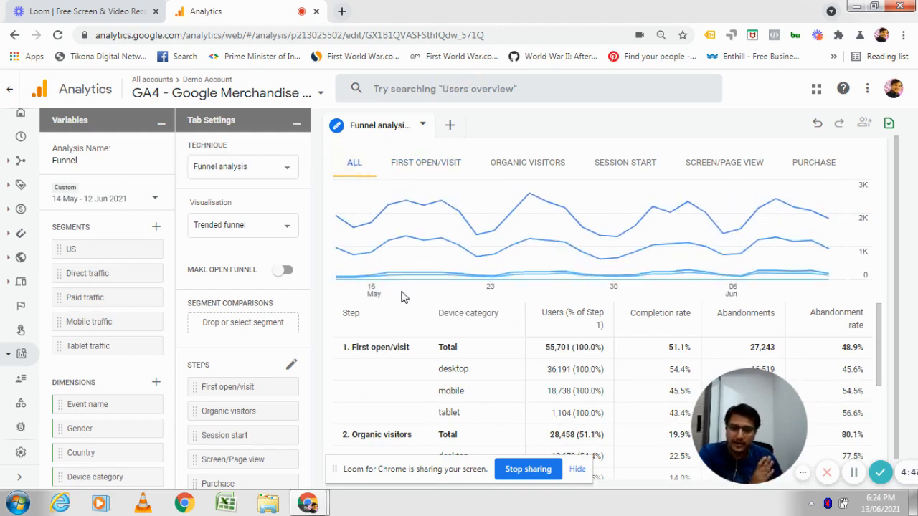
Review the funnel's step, breakdown and filter settings and the per-step table.
scroll(218, 406, down, 2)
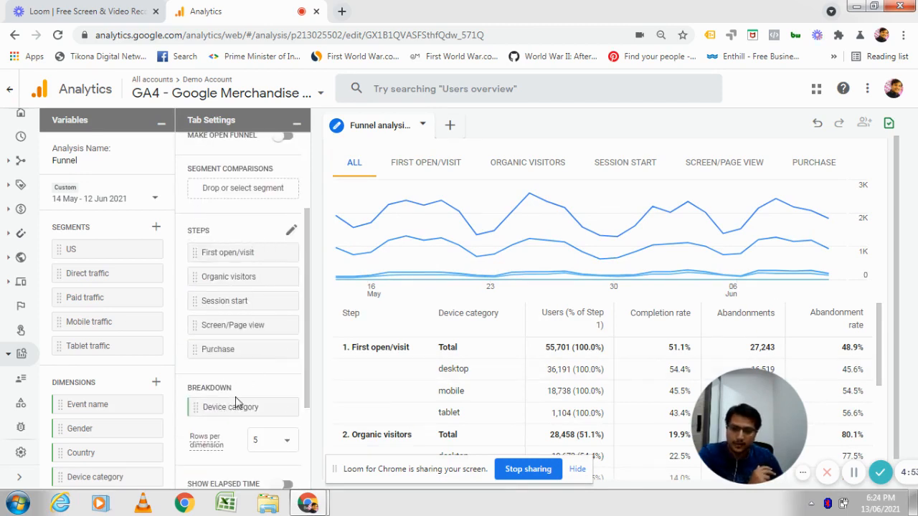
scroll(233, 387, down, 2)
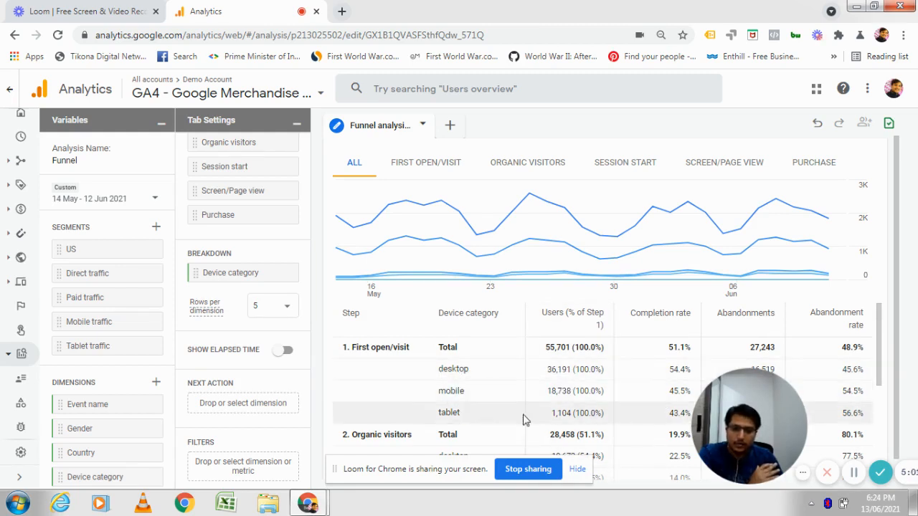
scroll(483, 405, down, 1)
scroll(483, 404, down, 4)
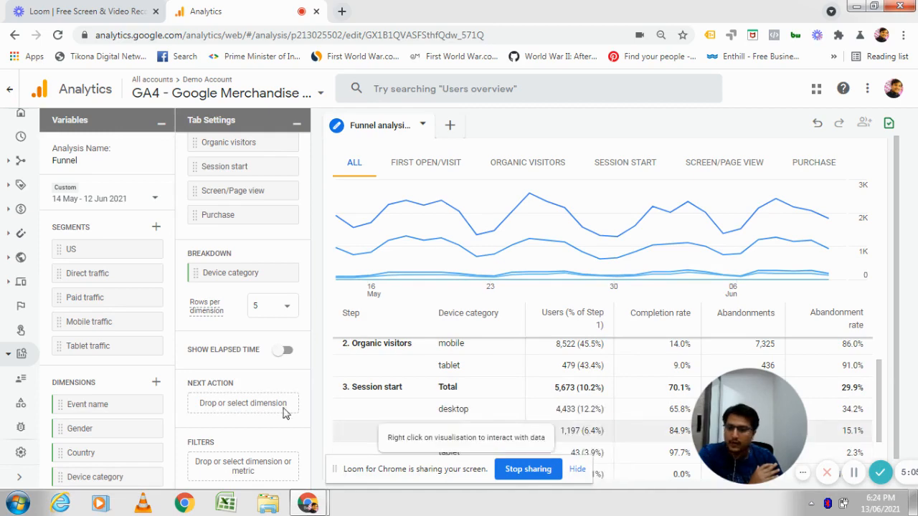
scroll(198, 429, down, 1)
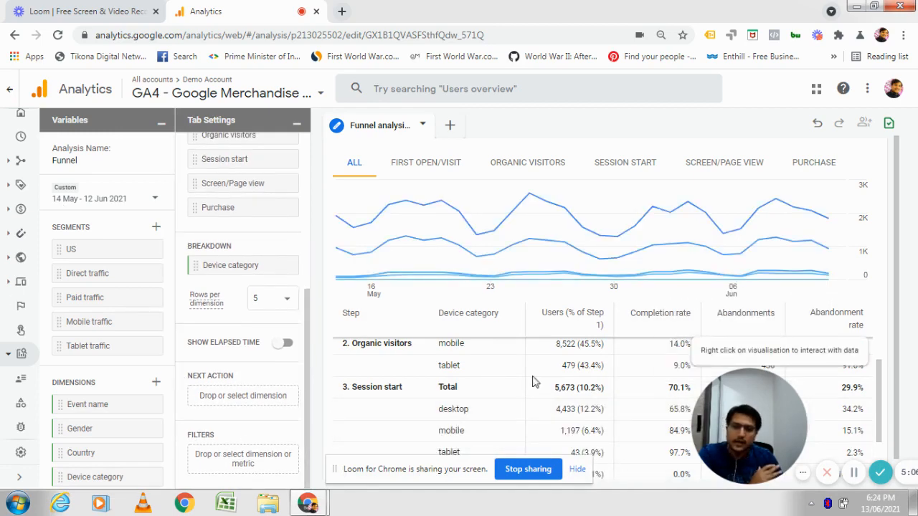
scroll(287, 343, up, 4)
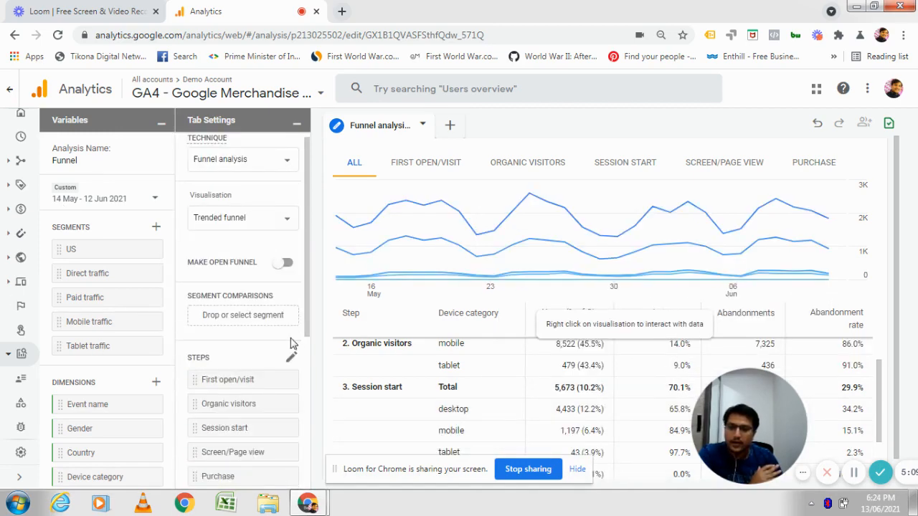
Return to the Analysis Hub and start a new Path analysis, inspecting its event nodes.
click(10, 89)
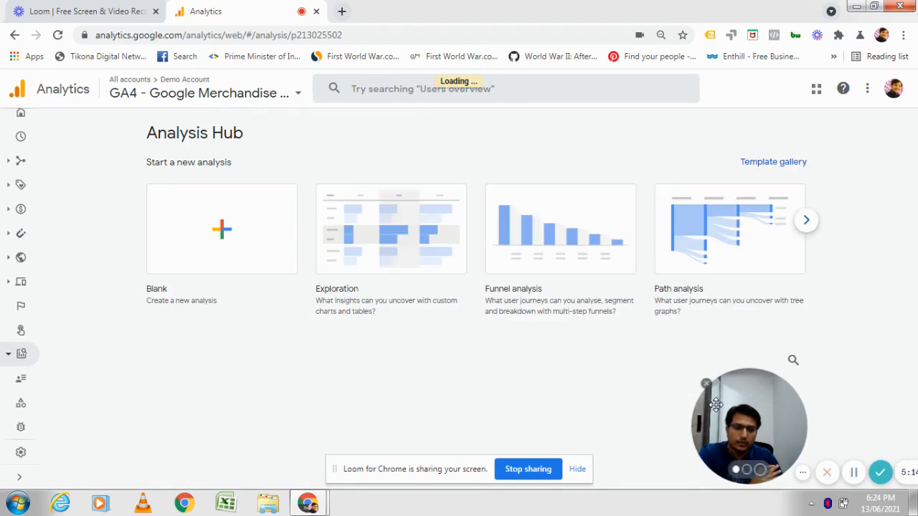
drag(705, 410, 77, 409)
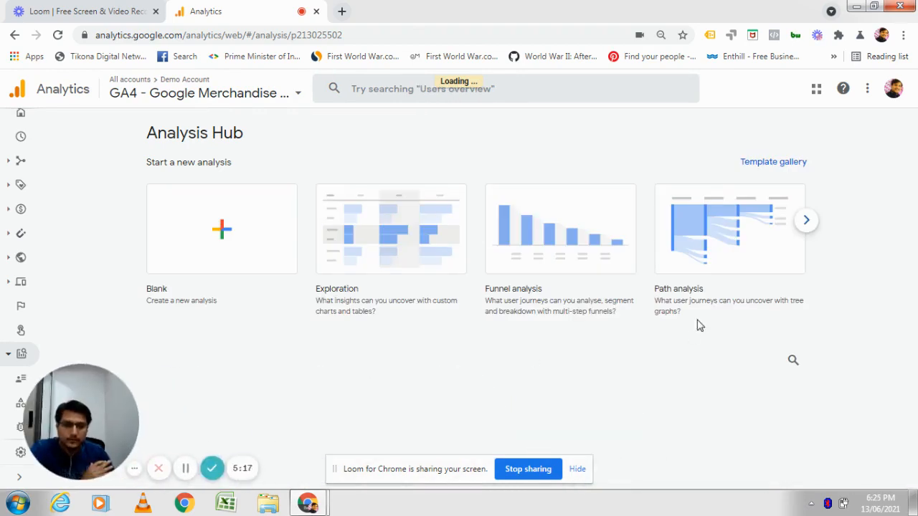
click(685, 251)
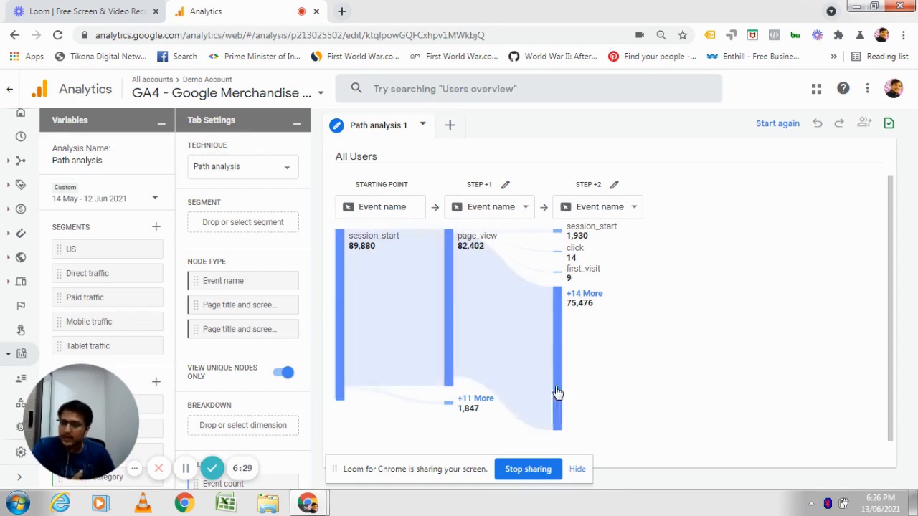
mouse_move(558, 238)
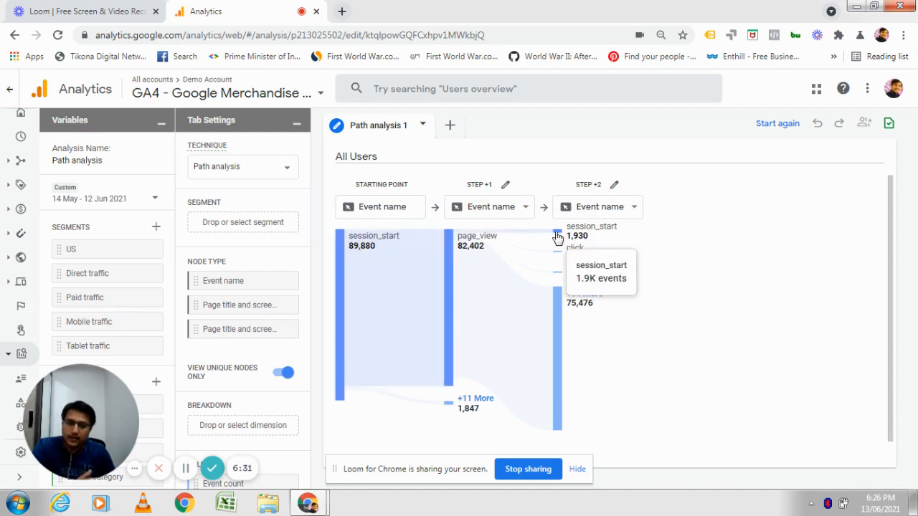
mouse_move(559, 277)
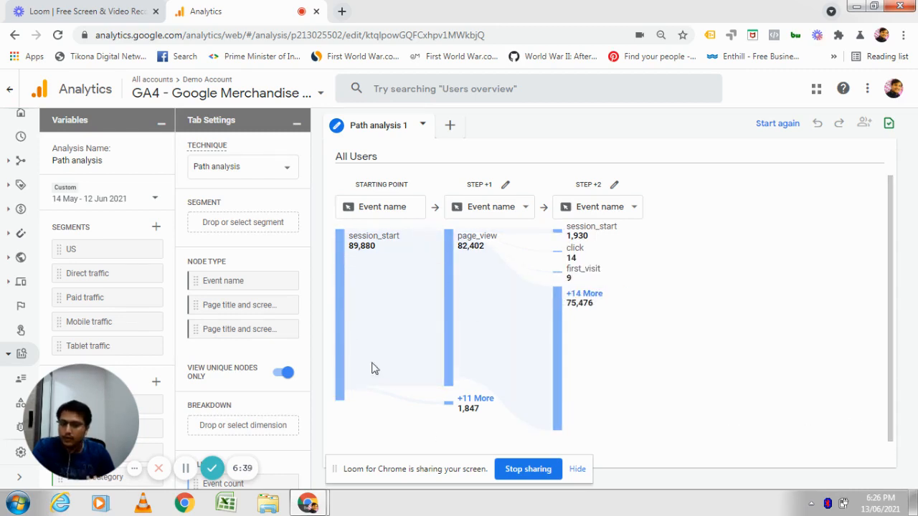
Return to the Analysis Hub, start a new Segment overlap analysis and inspect its segment circles.
mouse_move(345, 399)
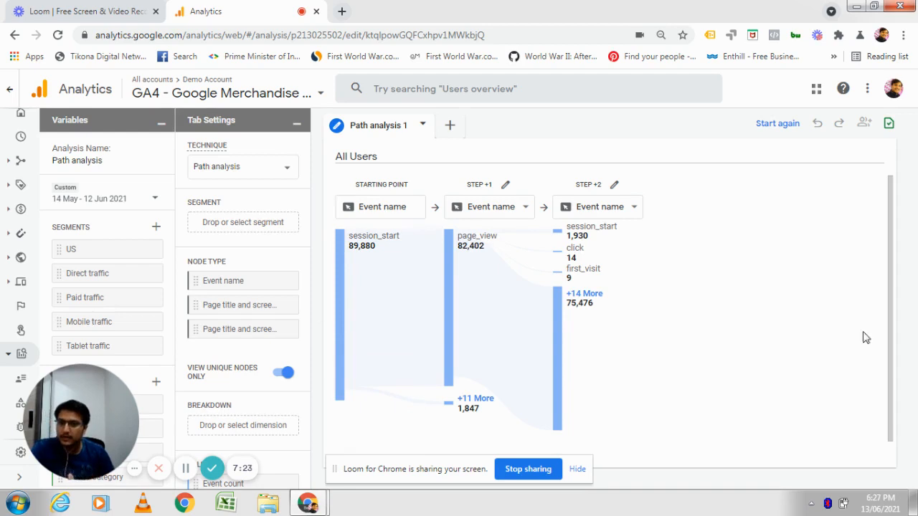
mouse_move(534, 256)
click(10, 89)
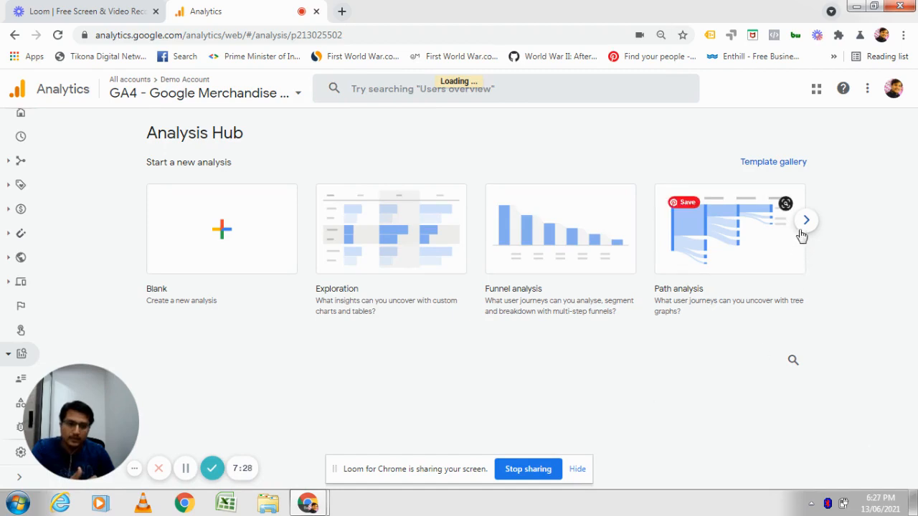
click(804, 225)
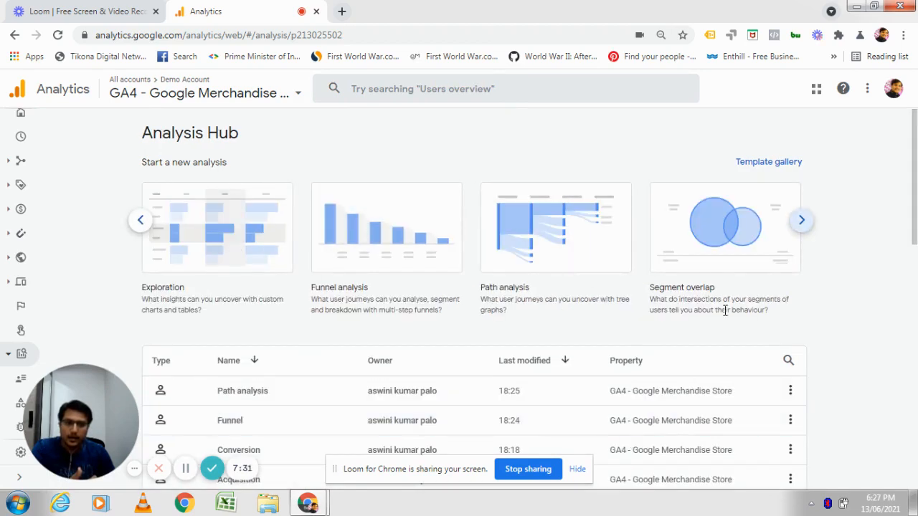
click(702, 266)
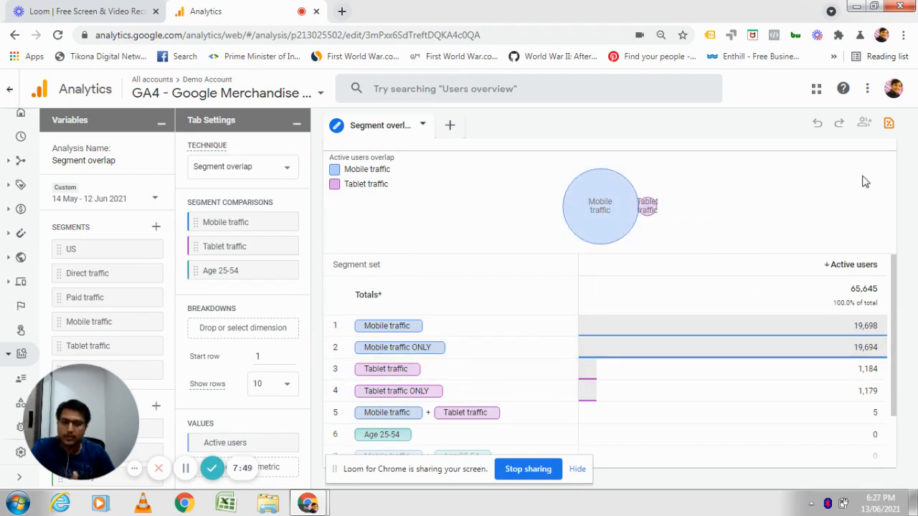
mouse_move(564, 215)
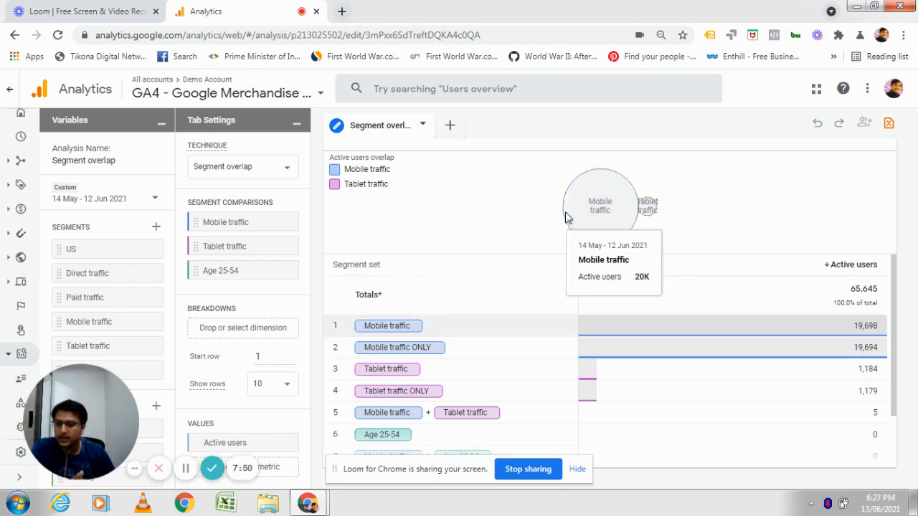
mouse_move(647, 208)
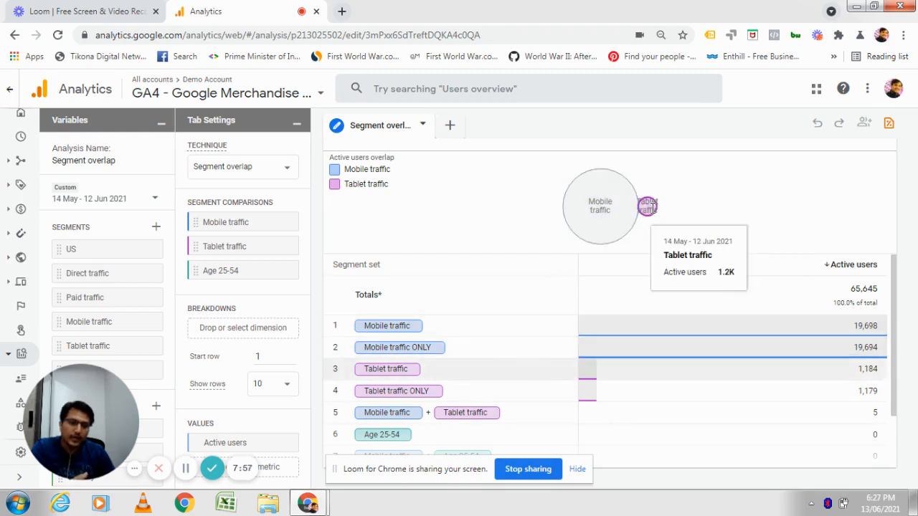
mouse_move(619, 213)
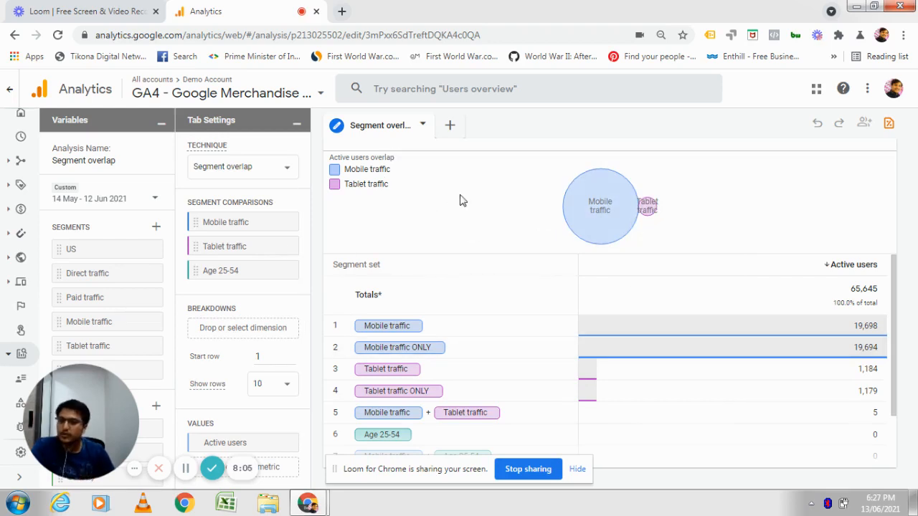
Open the Template gallery and start a Cohort analysis, inspecting its weekly cohort cells.
click(7, 89)
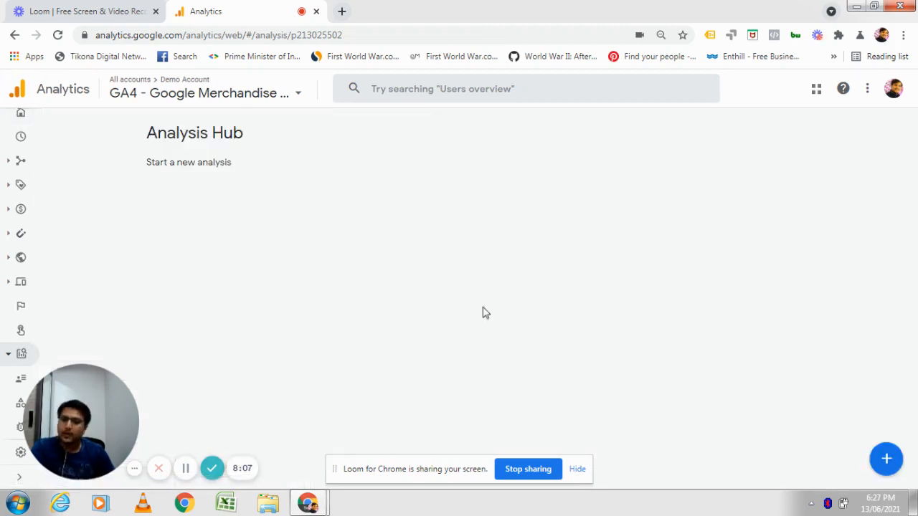
click(806, 220)
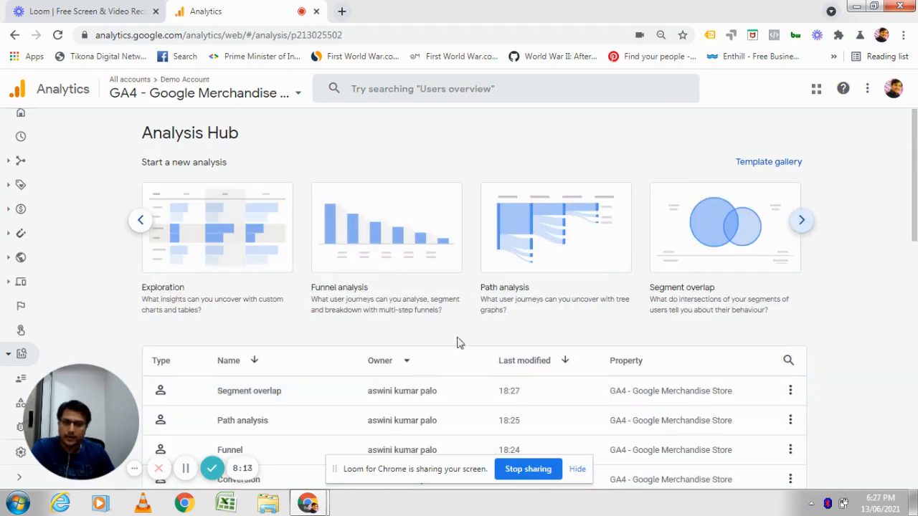
click(753, 174)
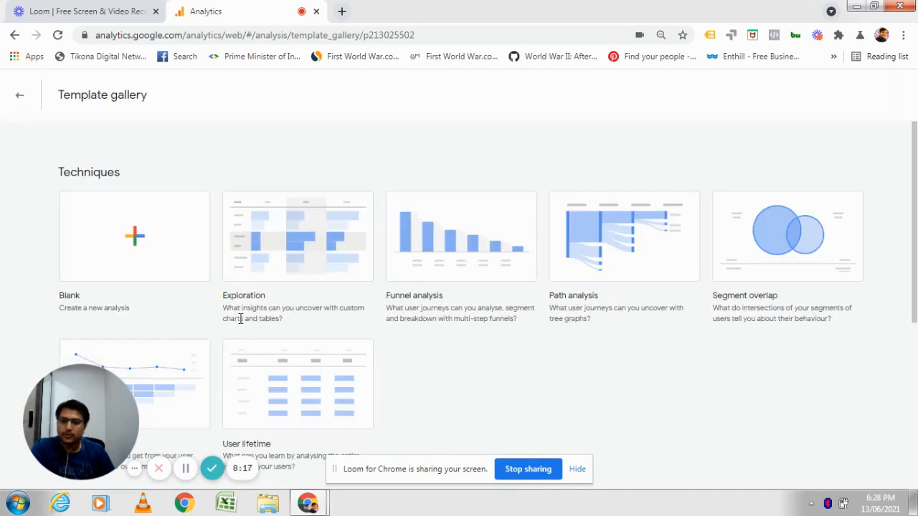
scroll(285, 303, down, 2)
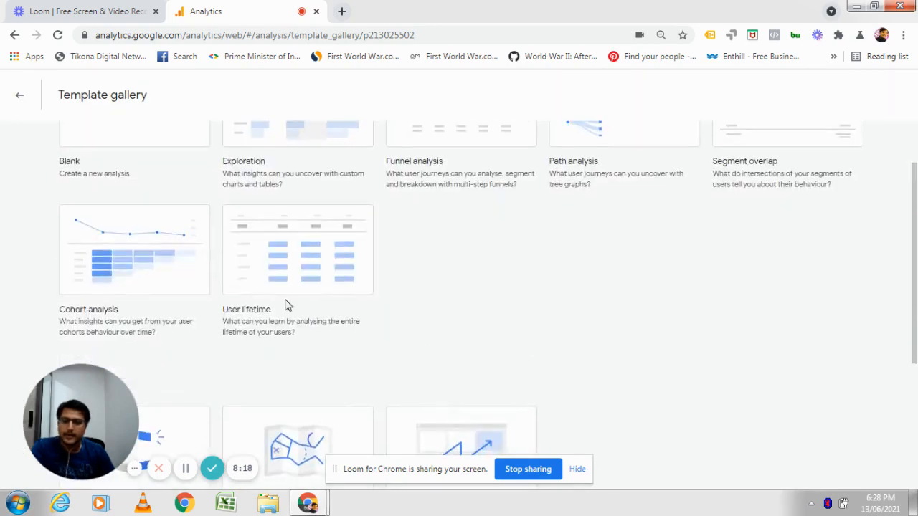
click(98, 283)
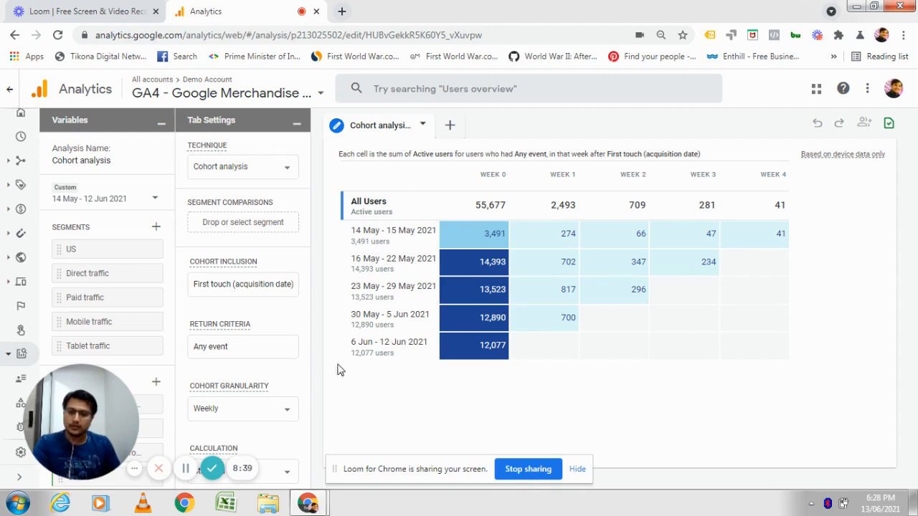
mouse_move(464, 239)
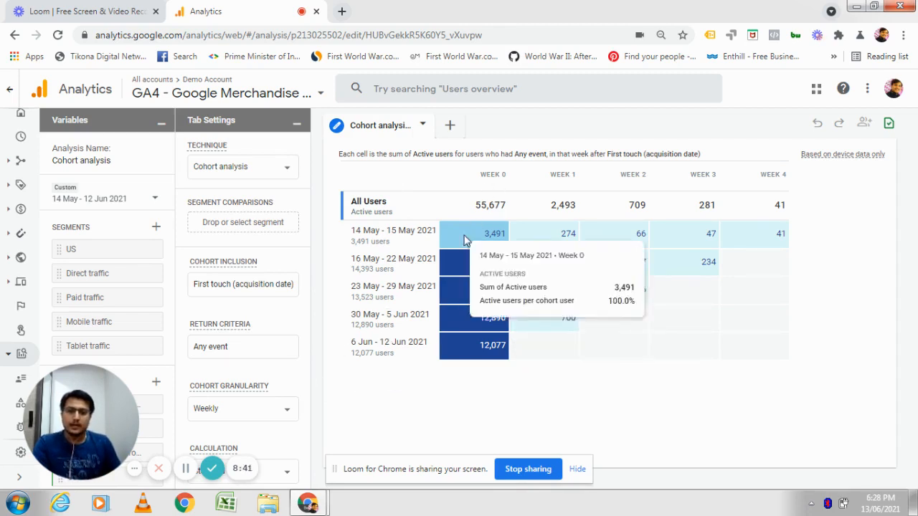
mouse_move(681, 263)
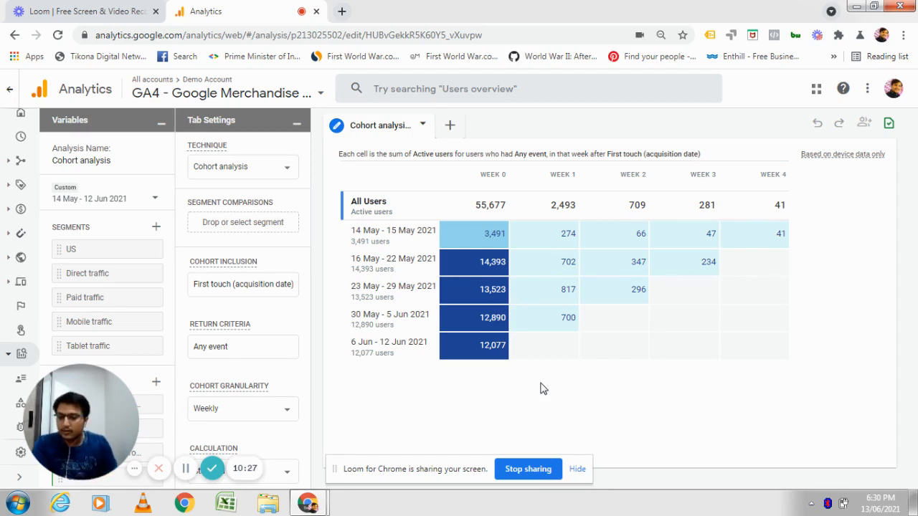
mouse_move(573, 265)
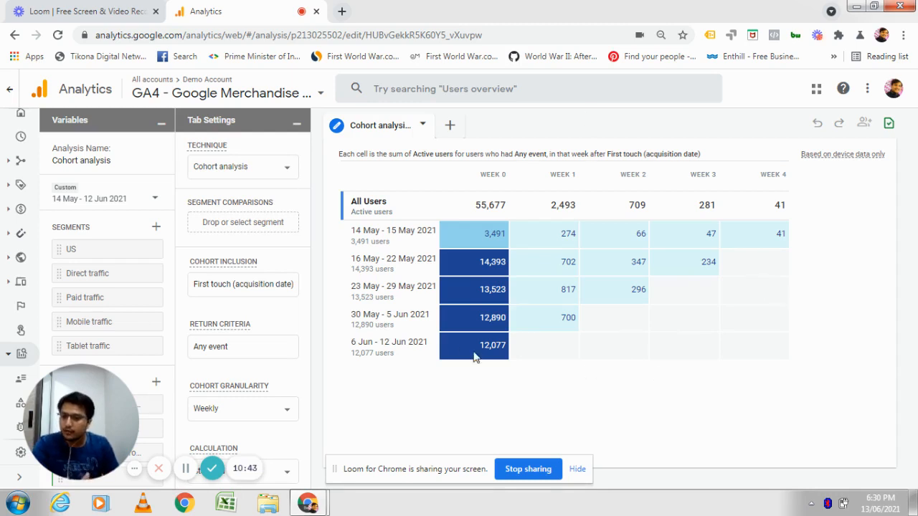
Return to the Analysis Hub and start a User lifetime analysis from the Template gallery.
click(5, 89)
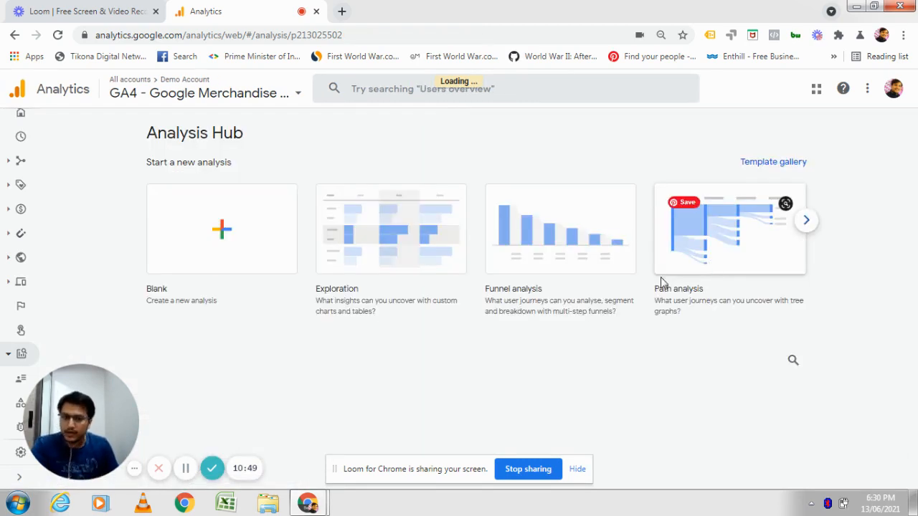
click(801, 227)
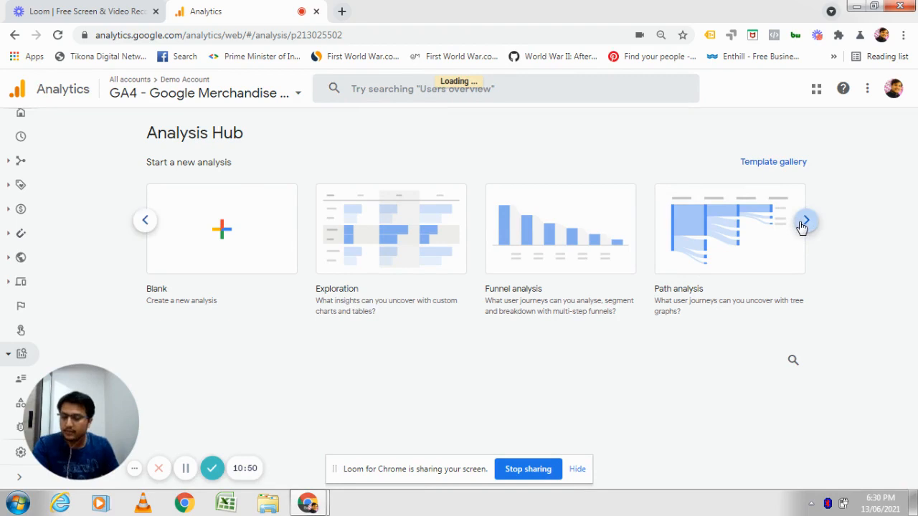
click(802, 227)
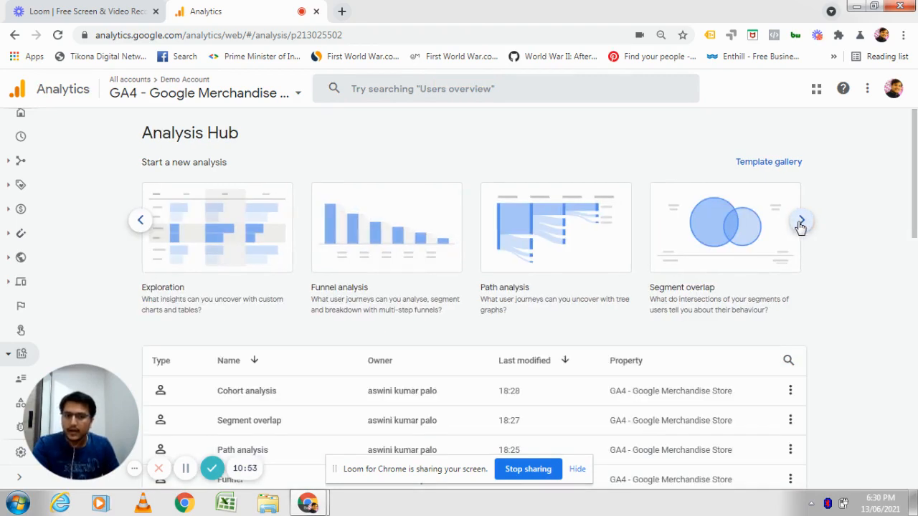
click(801, 226)
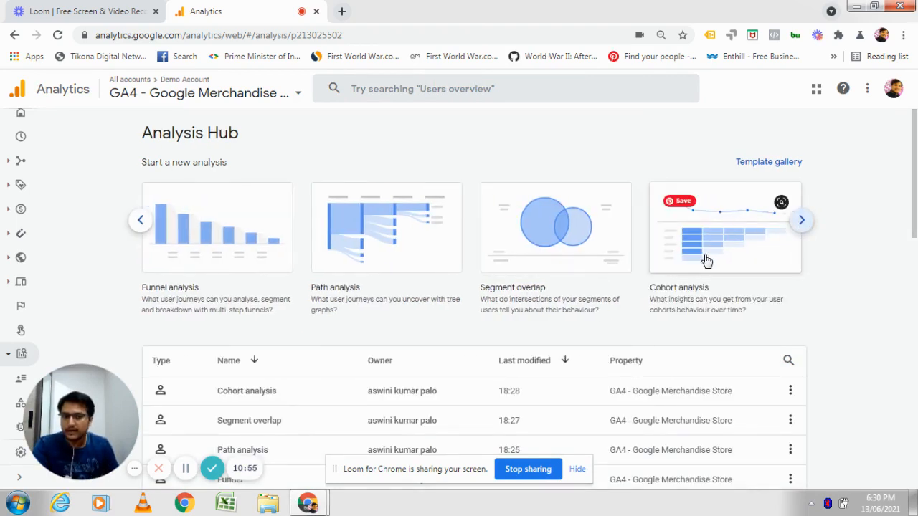
click(769, 169)
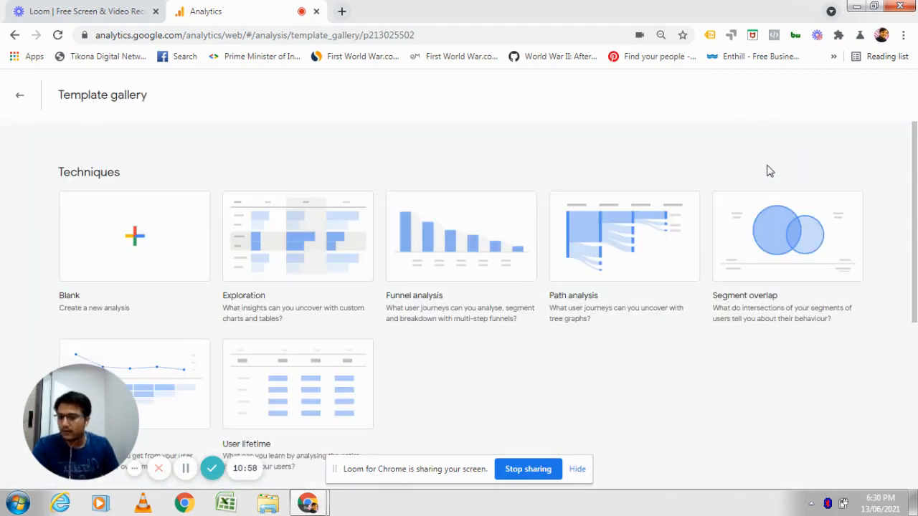
click(332, 400)
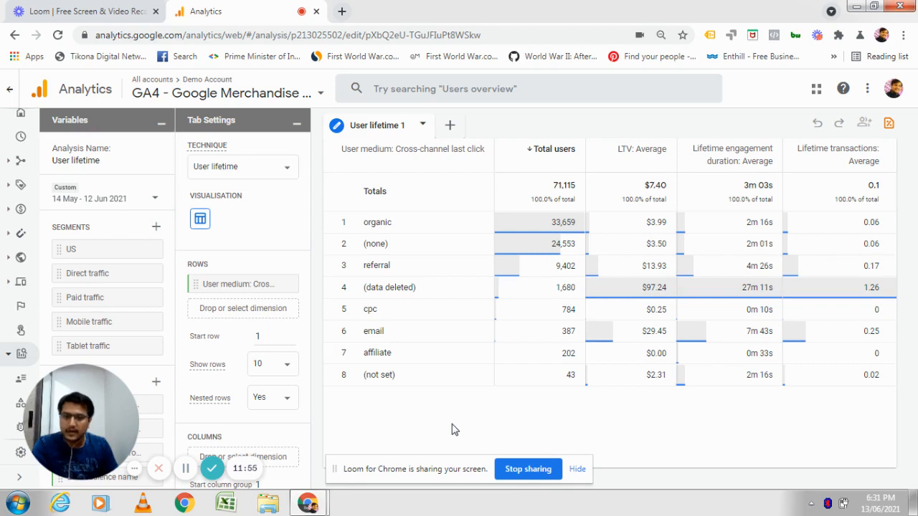
Start an Acquisition use-case analysis from the Template gallery.
click(9, 93)
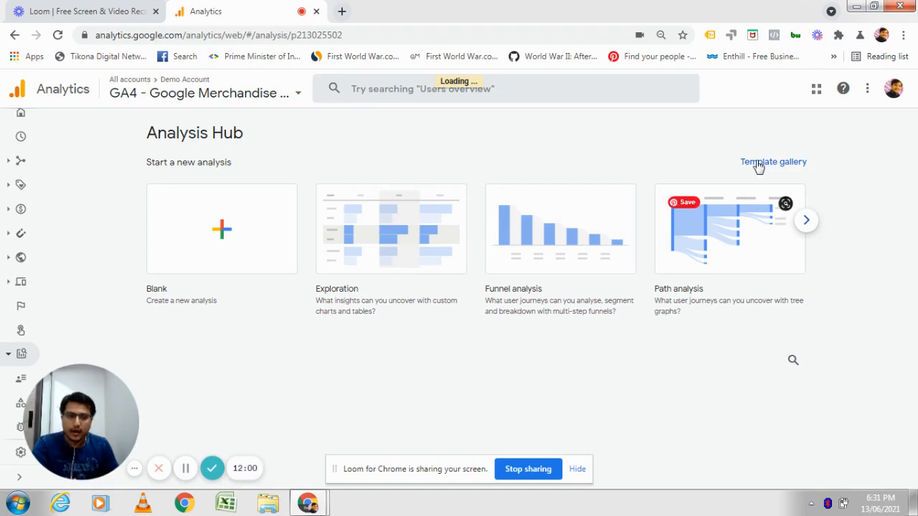
click(798, 228)
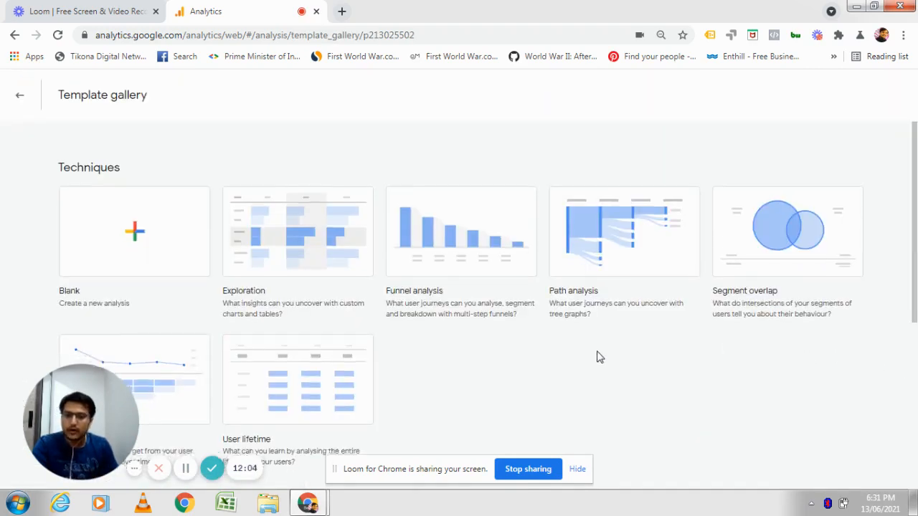
scroll(597, 355, down, 4)
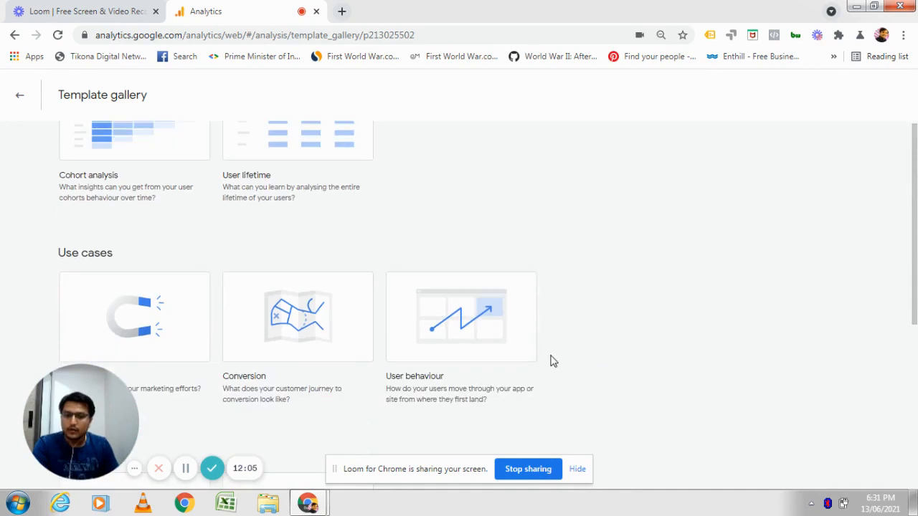
click(146, 313)
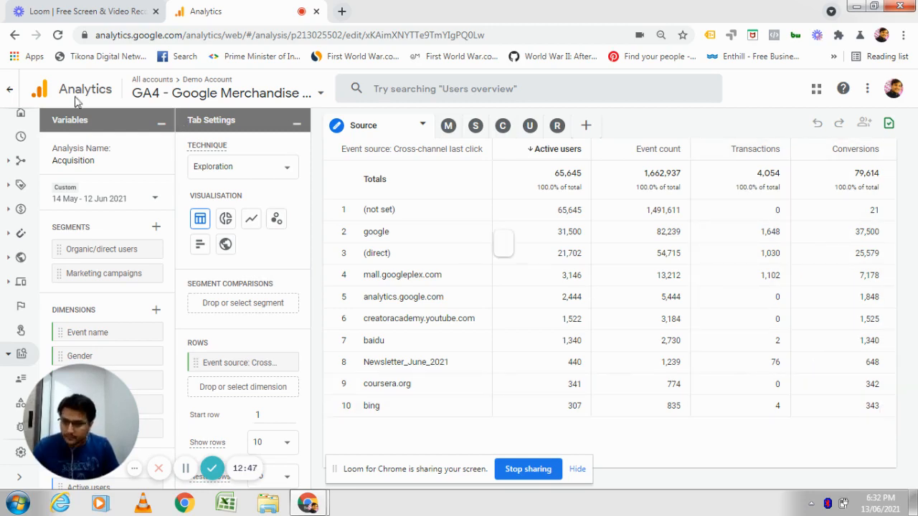
Start a Conversion use-case analysis from the Template gallery and scroll its table to the Totals columns.
click(10, 88)
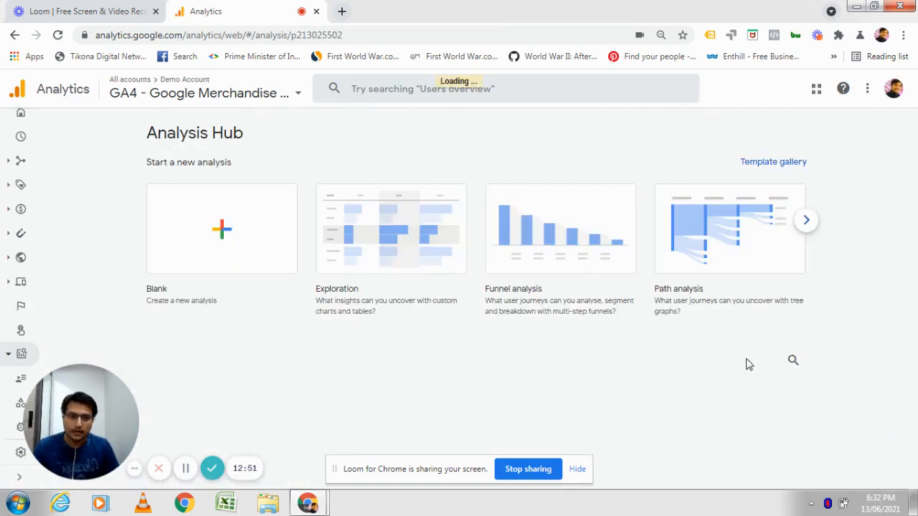
click(765, 170)
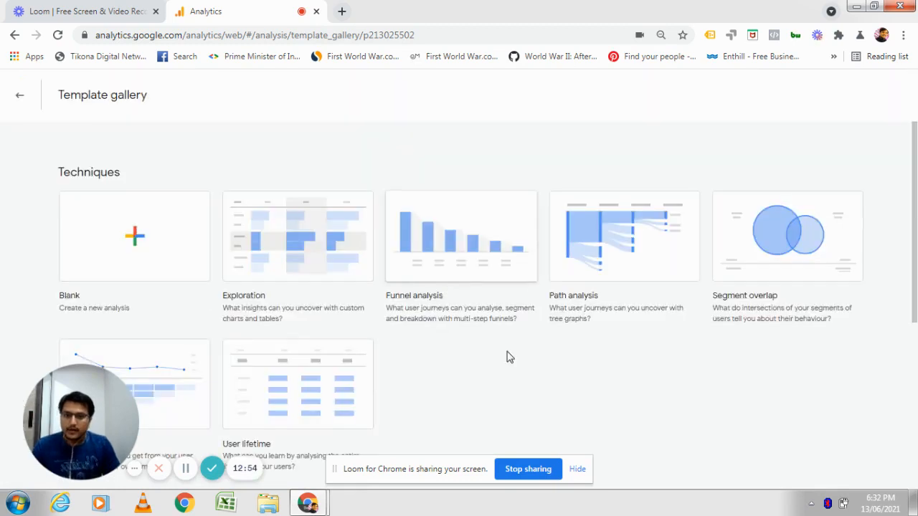
scroll(506, 356, down, 5)
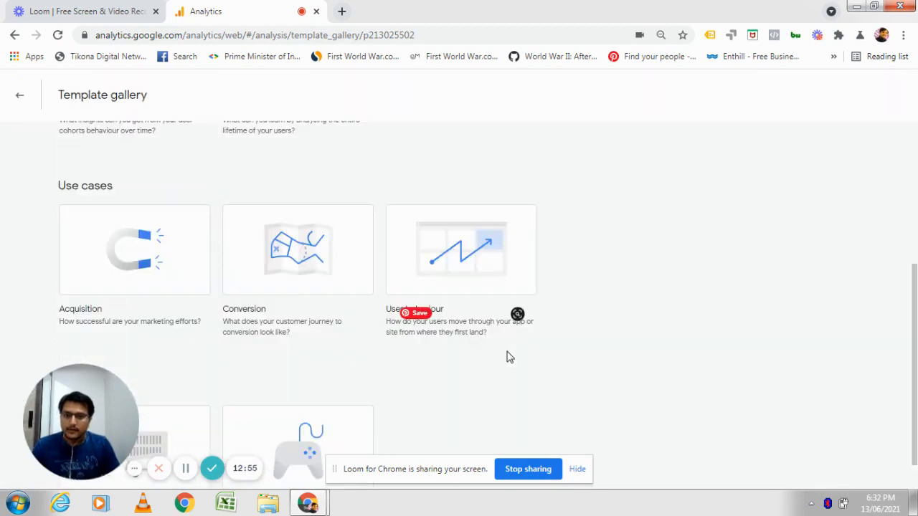
click(278, 268)
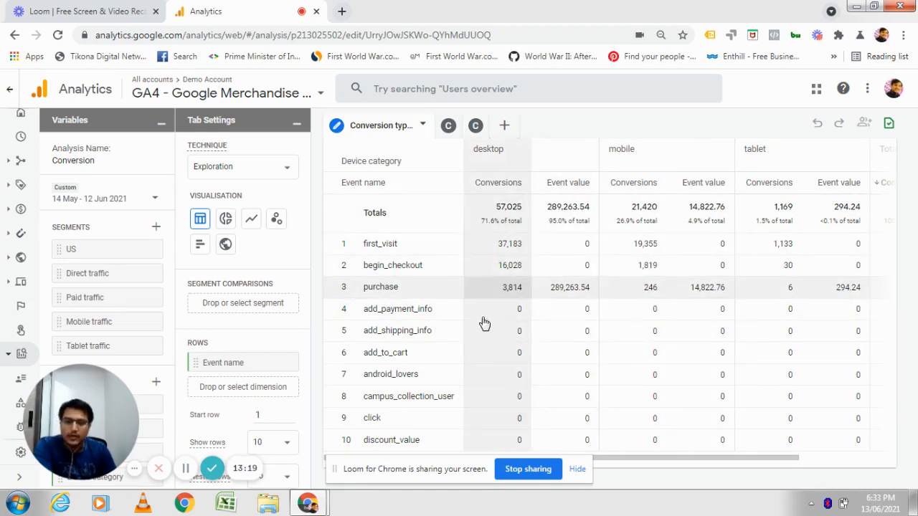
click(880, 462)
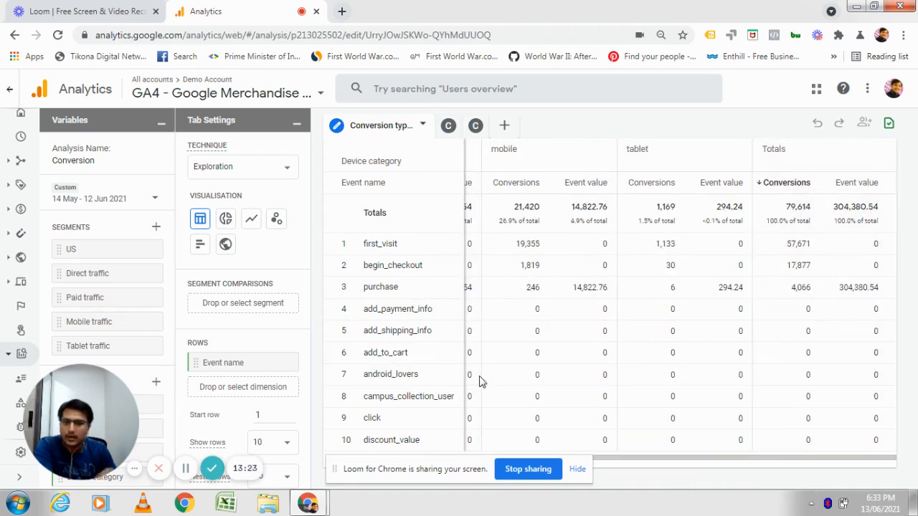
Start a User behaviour use-case analysis from the Template gallery and inspect its path nodes.
click(10, 90)
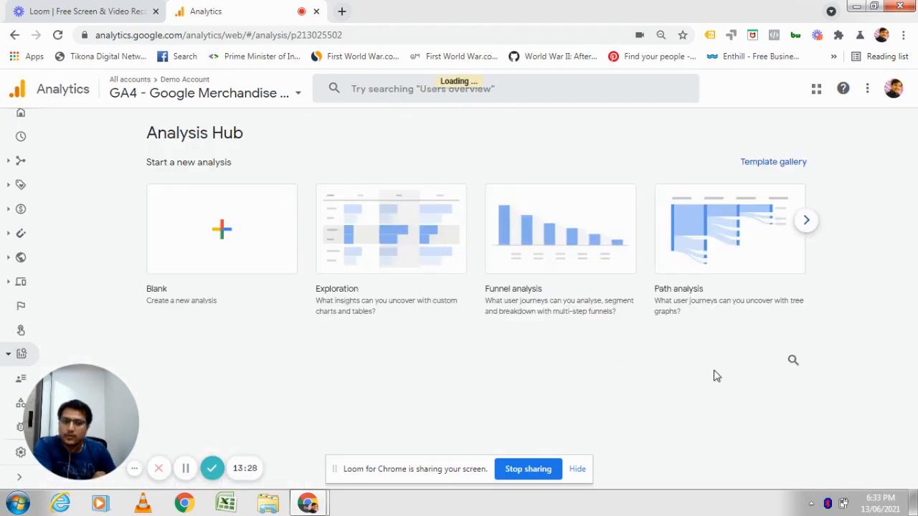
click(778, 163)
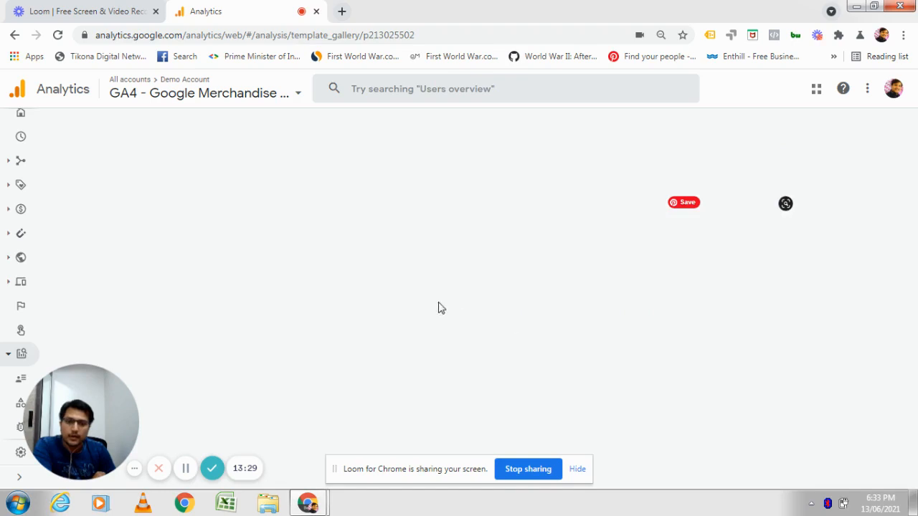
scroll(400, 370, down, 4)
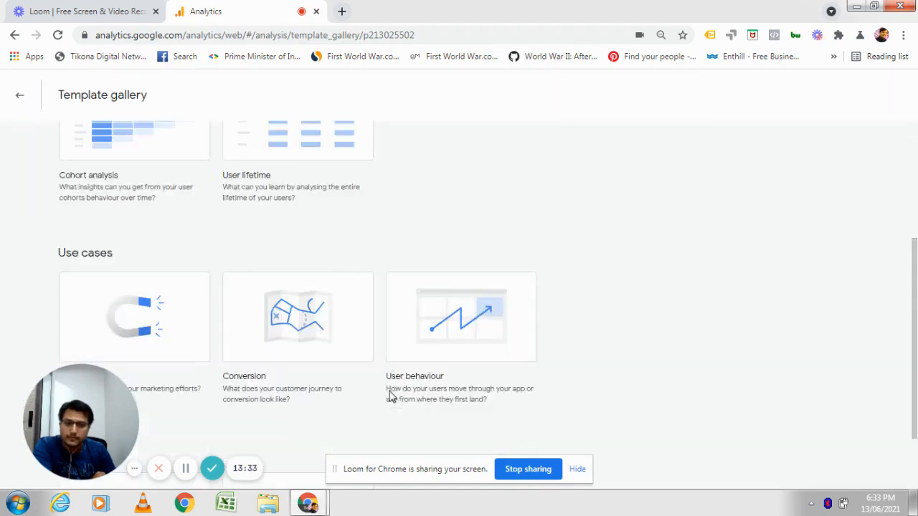
click(488, 315)
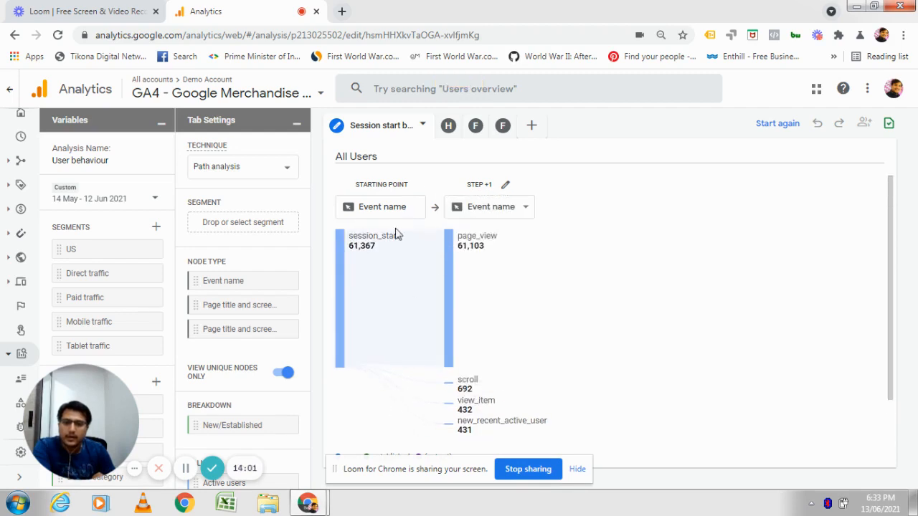
mouse_move(353, 247)
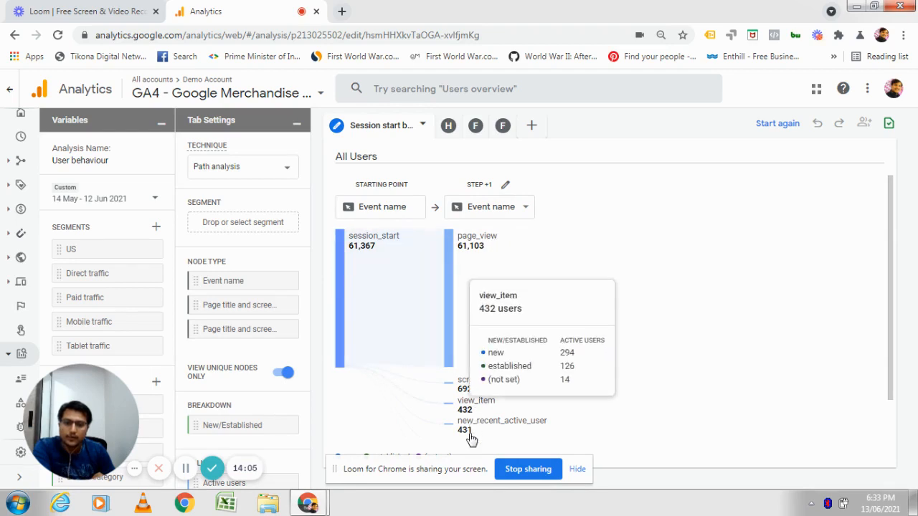
Scroll the path graph to examine the smaller event nodes after the session start.
mouse_move(469, 437)
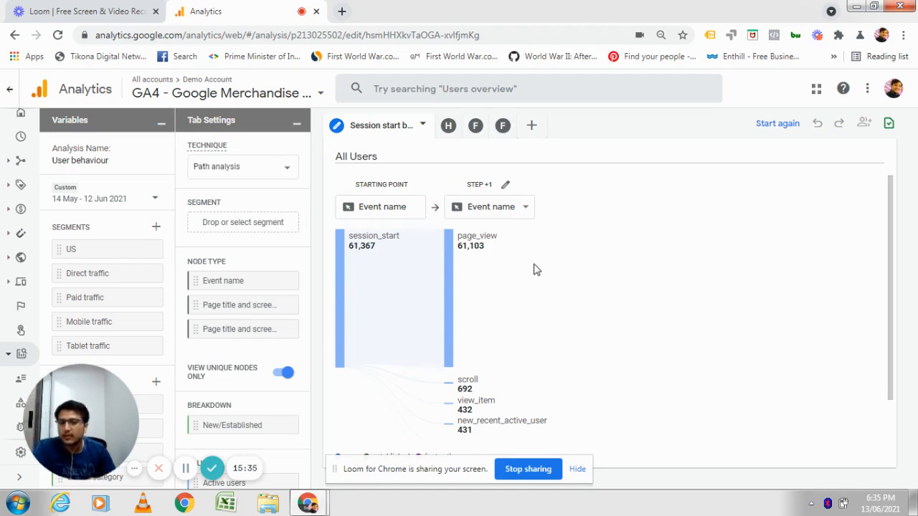
scroll(630, 408, down, 1)
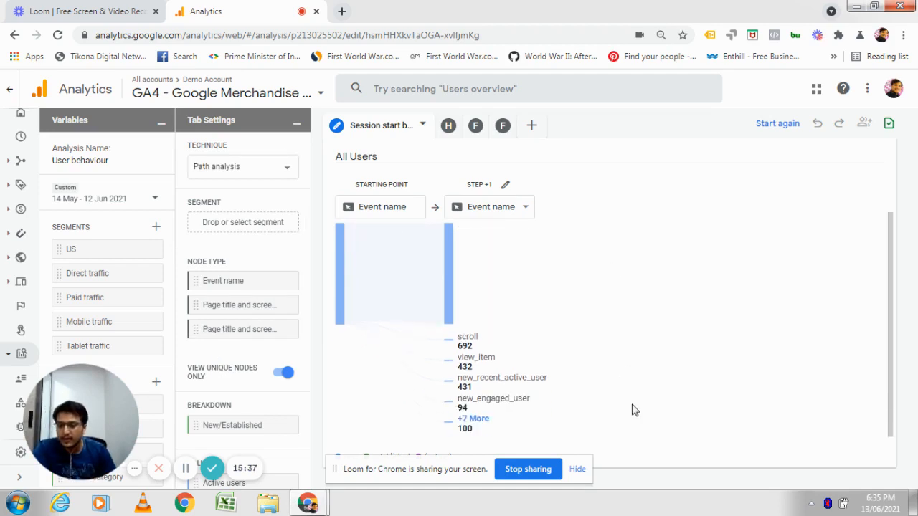
scroll(710, 412, up, 1)
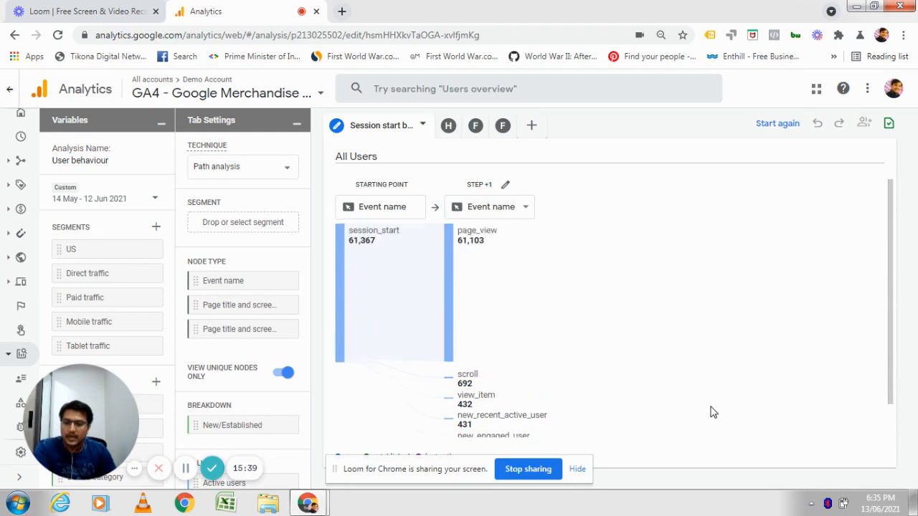
scroll(709, 408, down, 1)
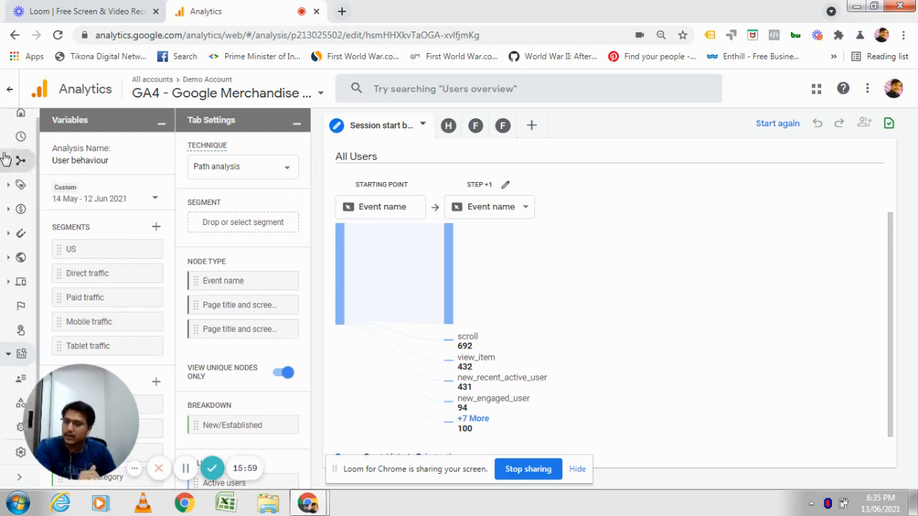
Return to the Analysis Hub, start an Ecommerce industry analysis from the Template gallery and scroll its table to the revenue columns.
click(10, 88)
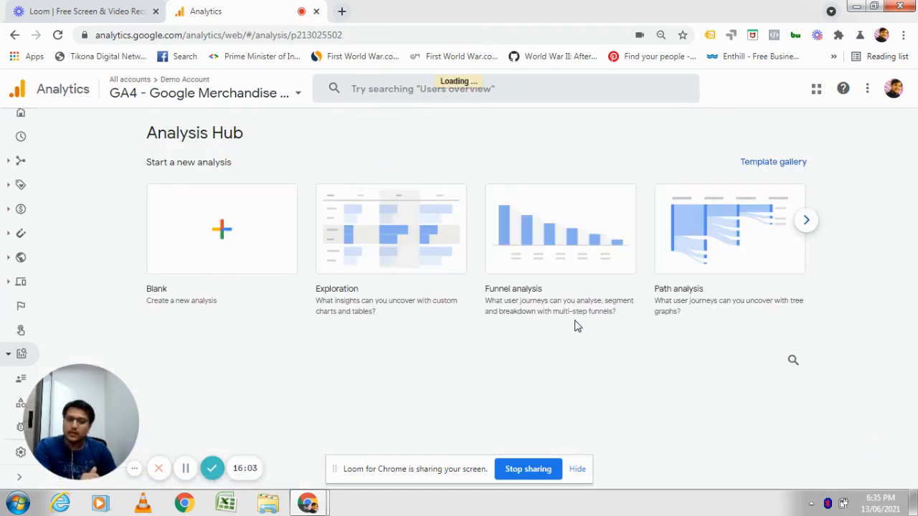
click(786, 166)
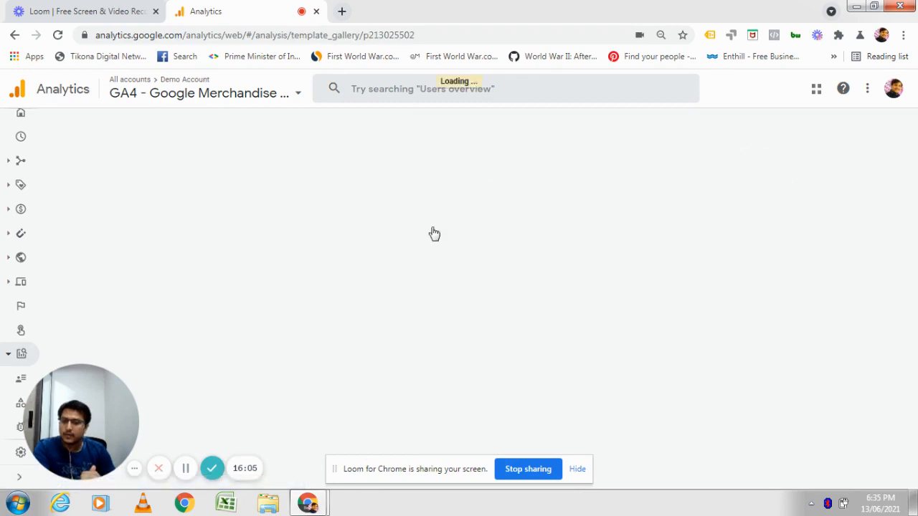
scroll(579, 401, down, 4)
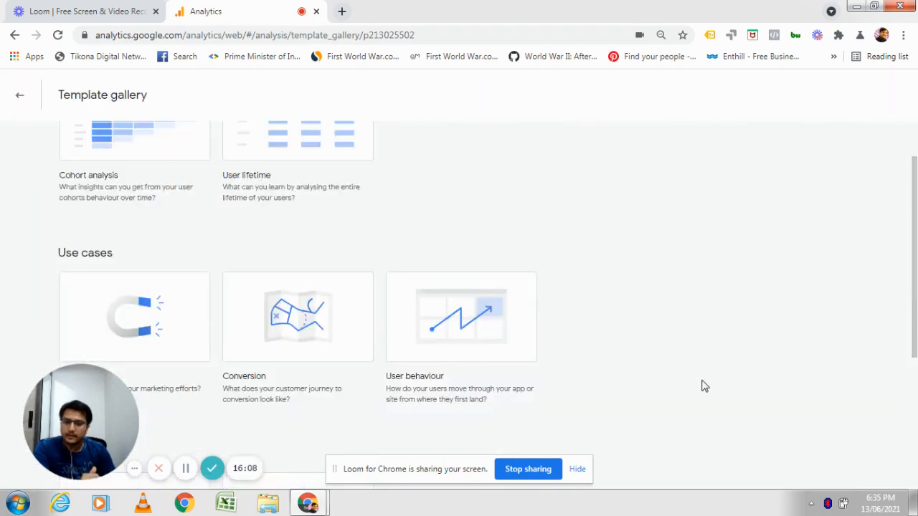
scroll(631, 380, down, 2)
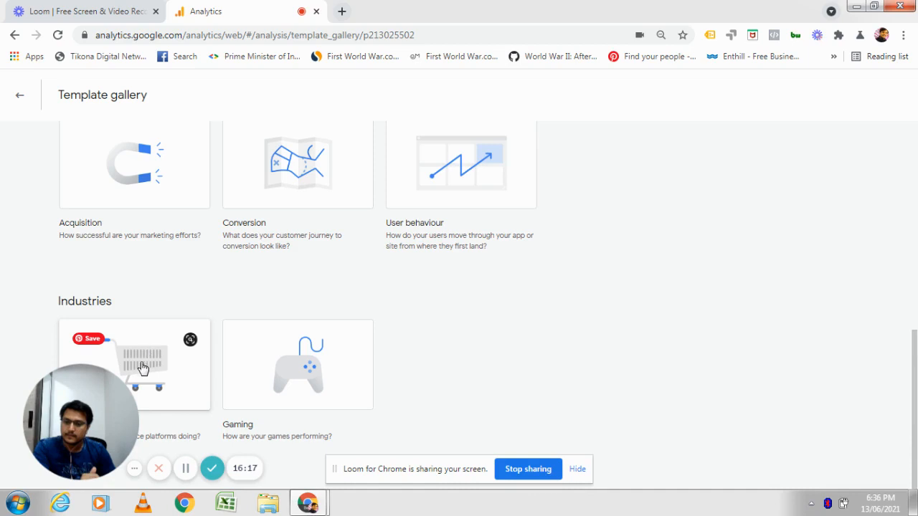
click(142, 368)
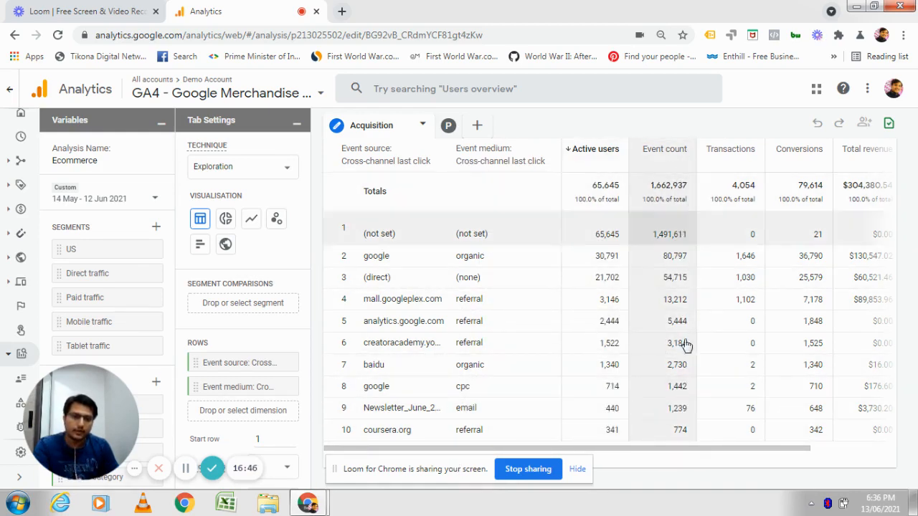
drag(712, 450, 777, 452)
drag(750, 450, 815, 459)
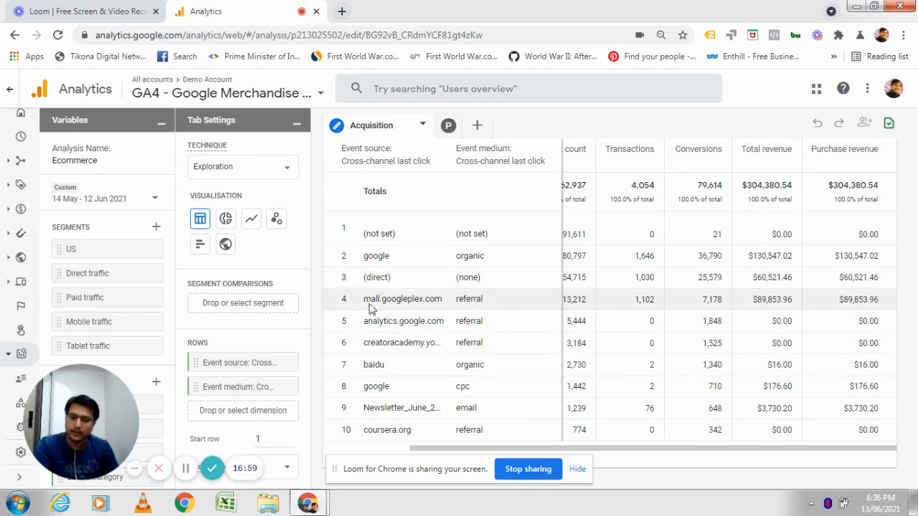
Return to the Analysis Hub and start a Gaming industry analysis from the Template gallery.
click(7, 90)
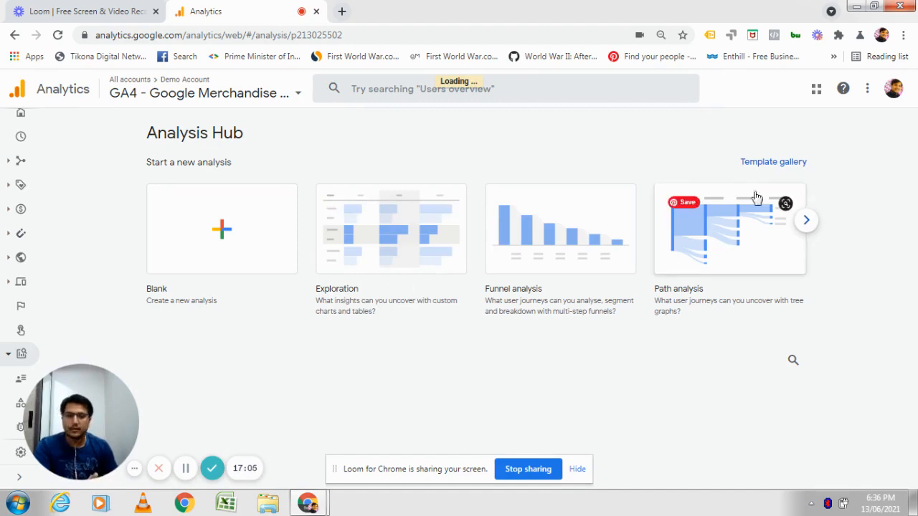
click(761, 166)
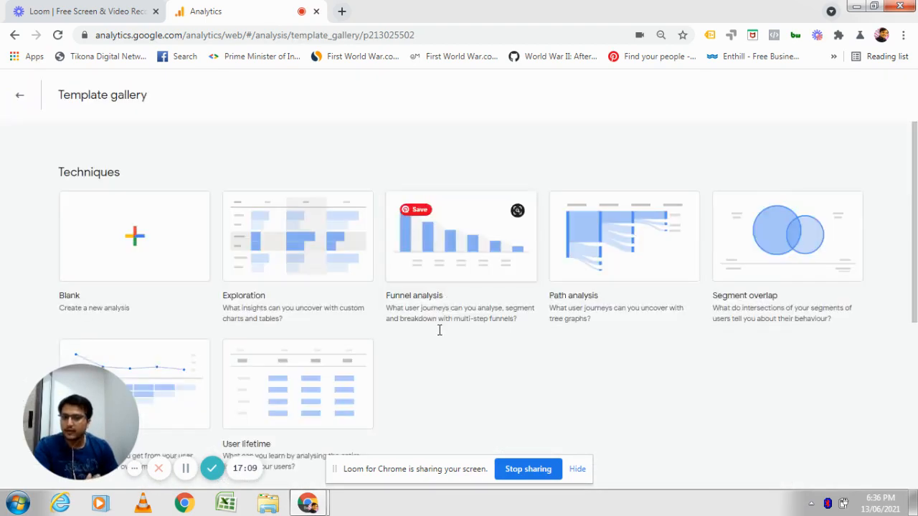
scroll(552, 414, down, 2)
scroll(547, 413, down, 4)
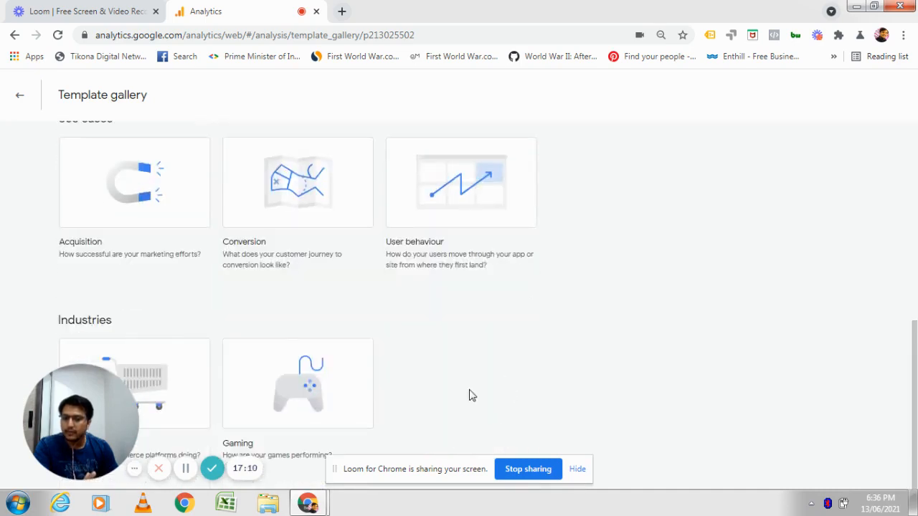
click(293, 382)
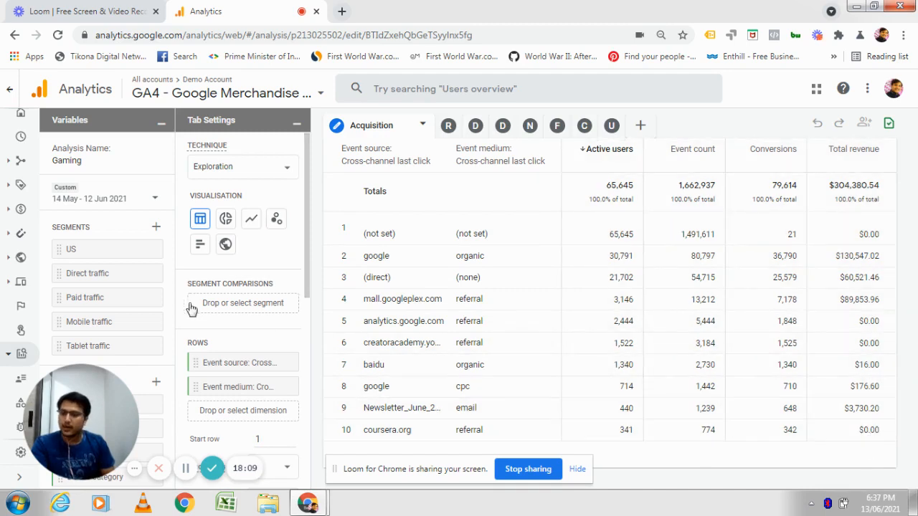
Go back to the Analysis Hub.
click(10, 92)
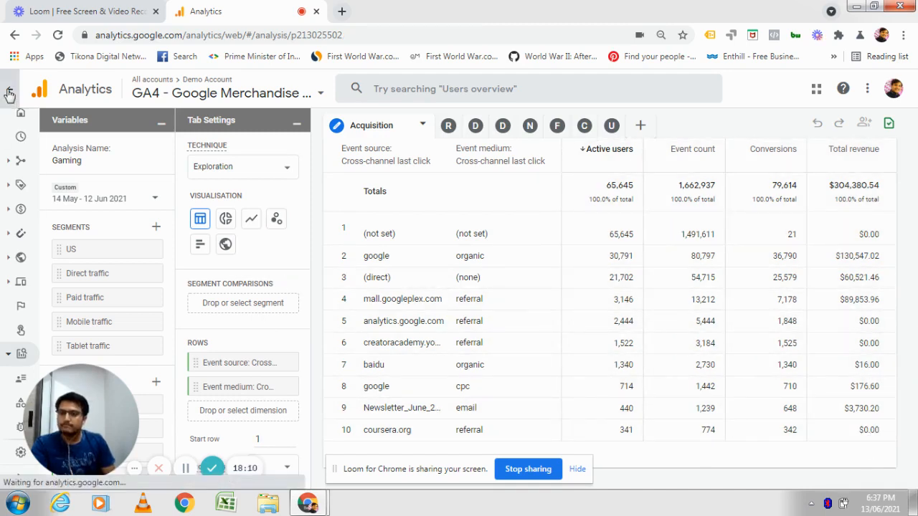